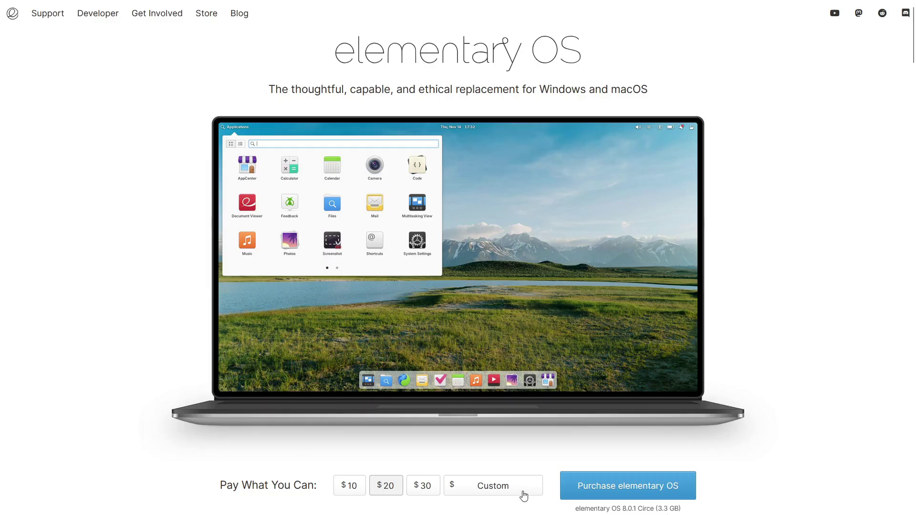
- Enter a $0 custom amount and download the elementaryos-8.0-stable.20250314rc.iso image
click(524, 494)
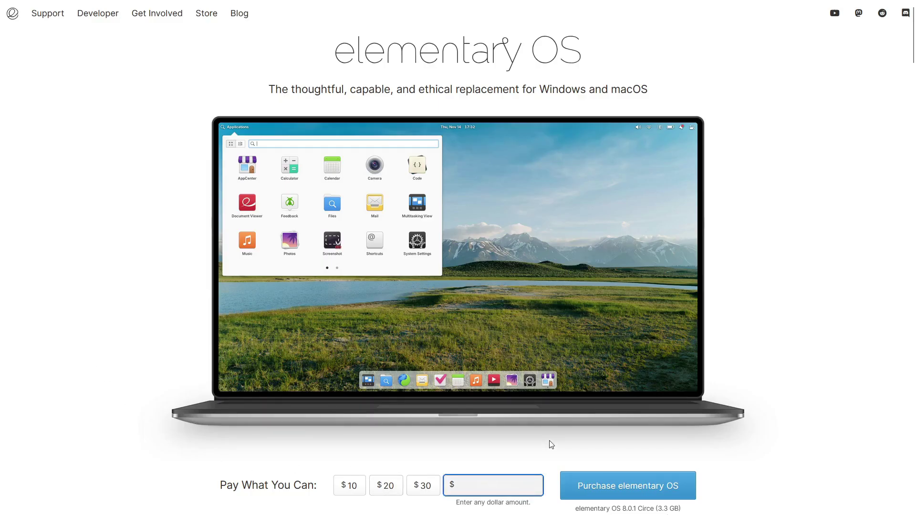
text(0)
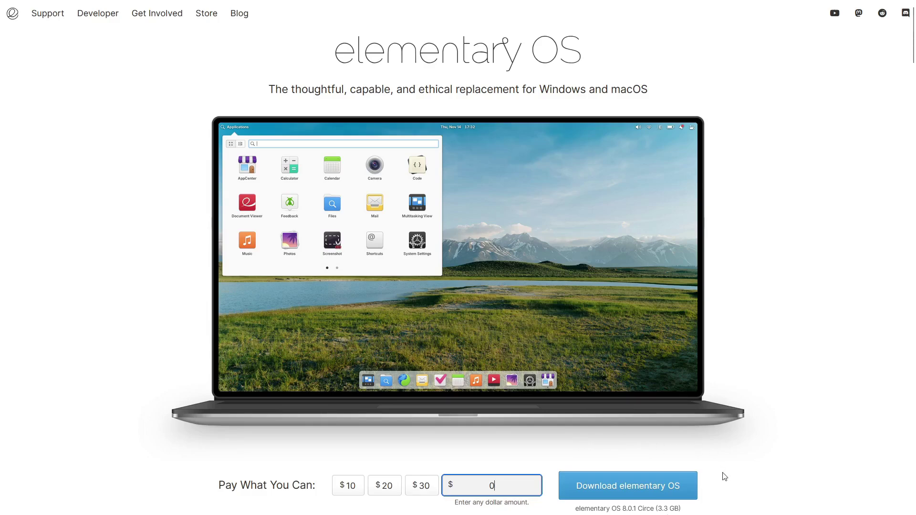
click(642, 486)
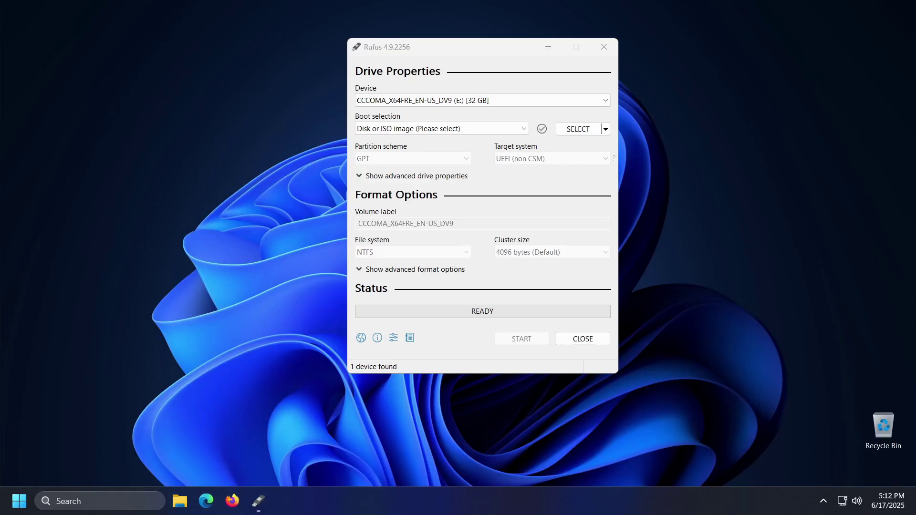
- Load the elementary OS ISO in Rufus and write it to the USB drive in ISO Image mode, accepting data erasure
click(577, 129)
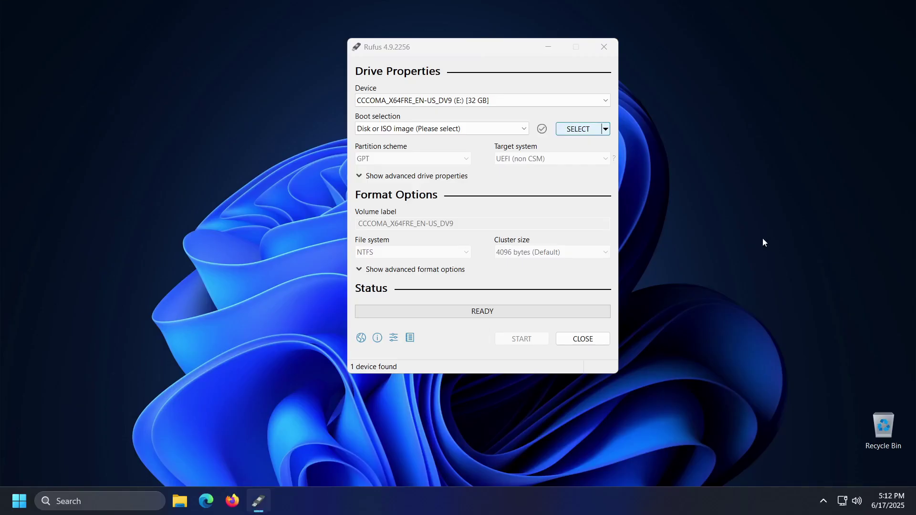
click(704, 320)
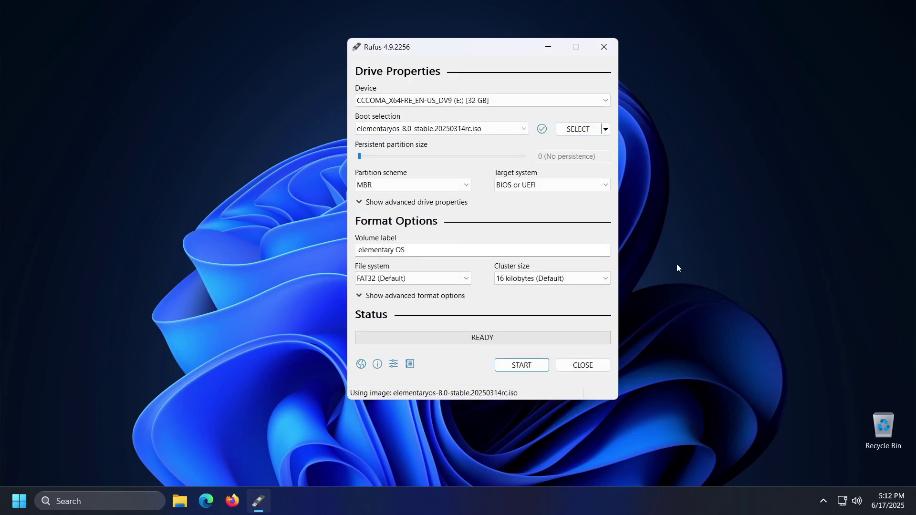
key(Return)
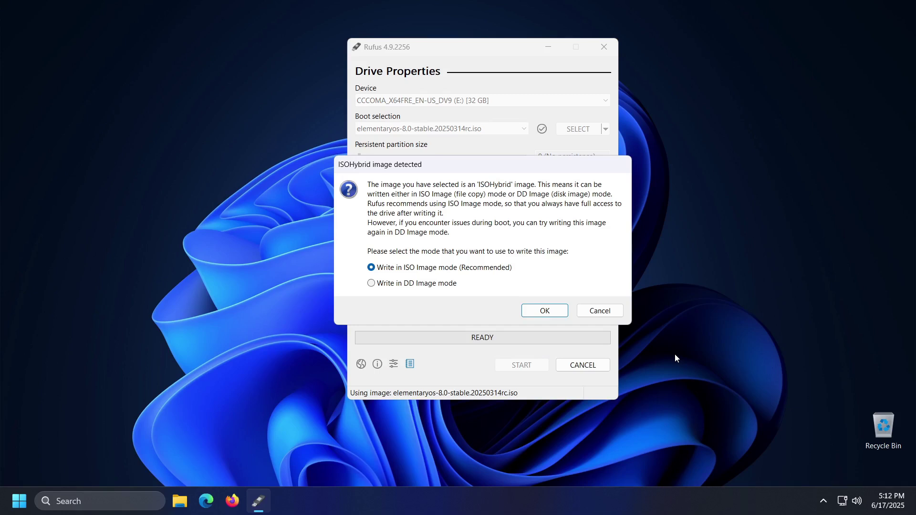
click(548, 311)
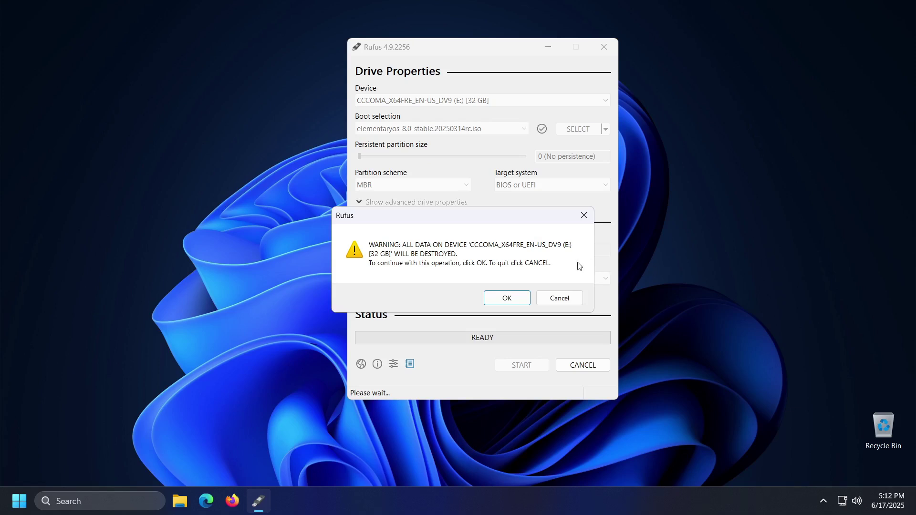
click(506, 298)
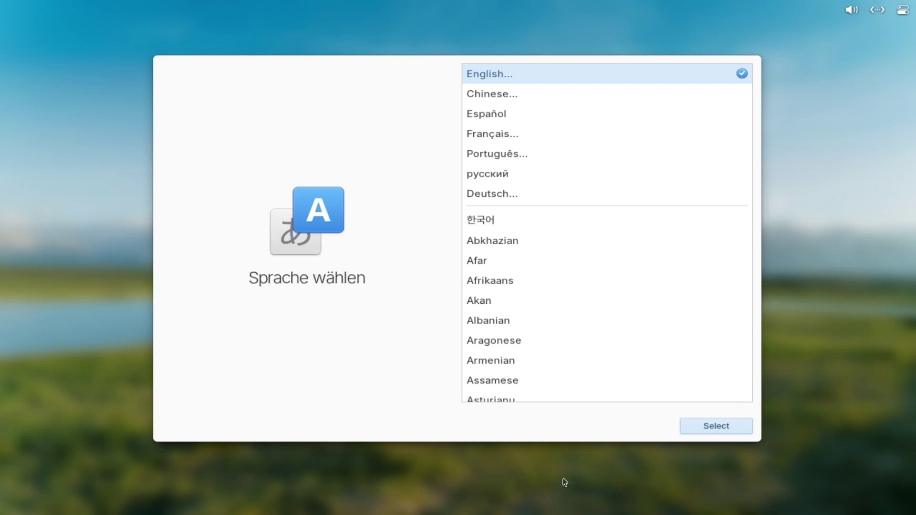
- Choose English (United States) as the installer language and the Default English (US) keyboard layout
click(710, 427)
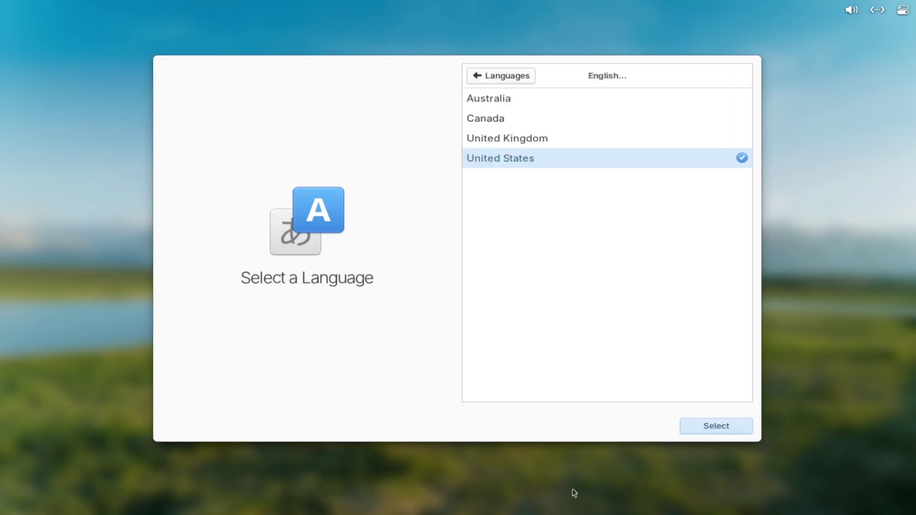
click(682, 431)
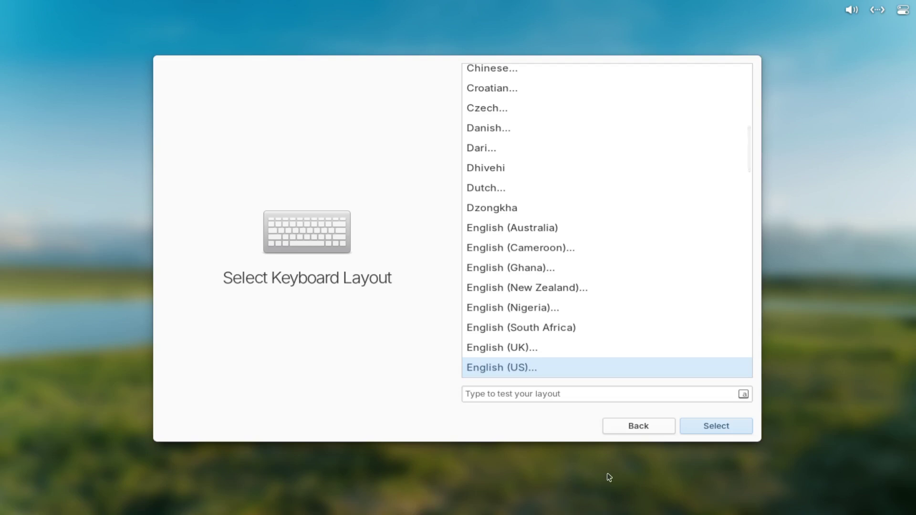
click(711, 429)
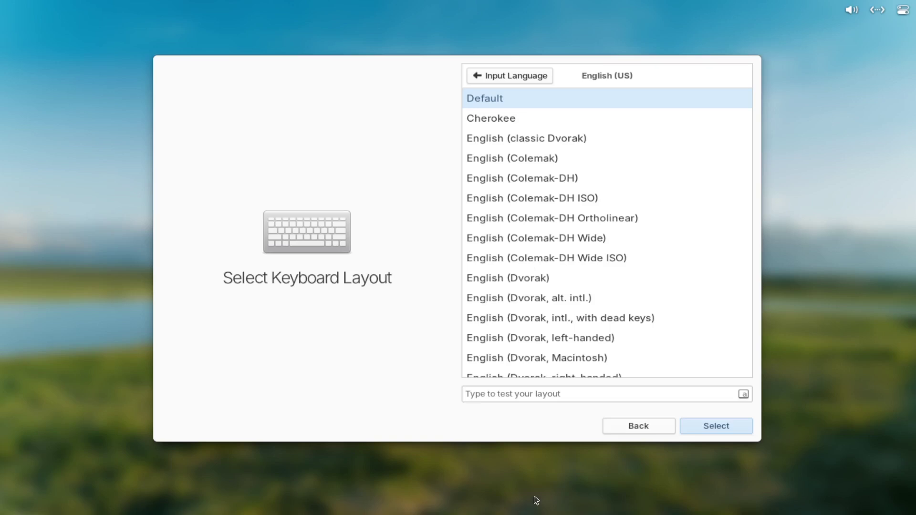
click(701, 427)
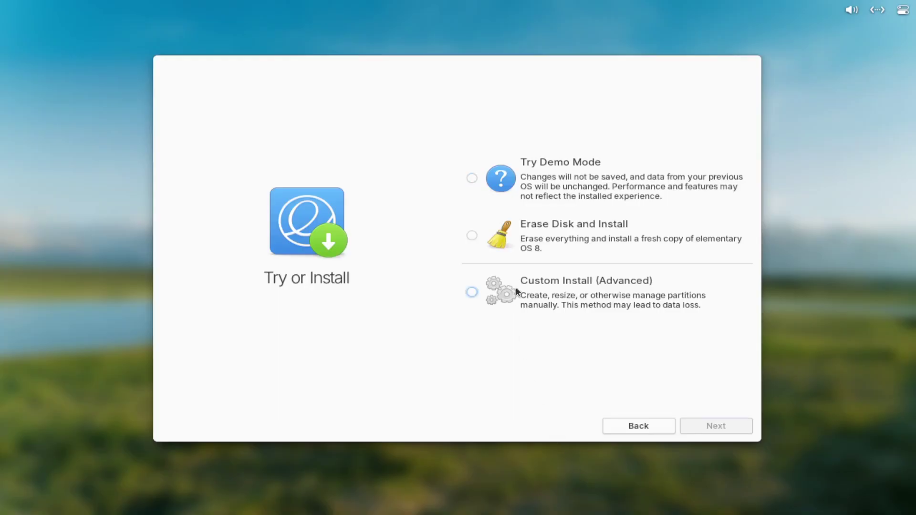
- Try Custom Install, then close the GParted partition editor to go back
click(516, 288)
click(691, 425)
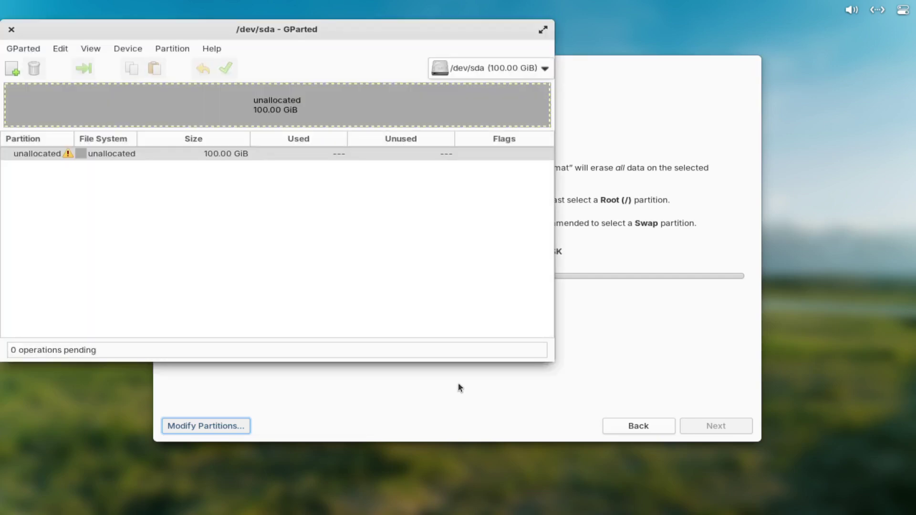
click(12, 29)
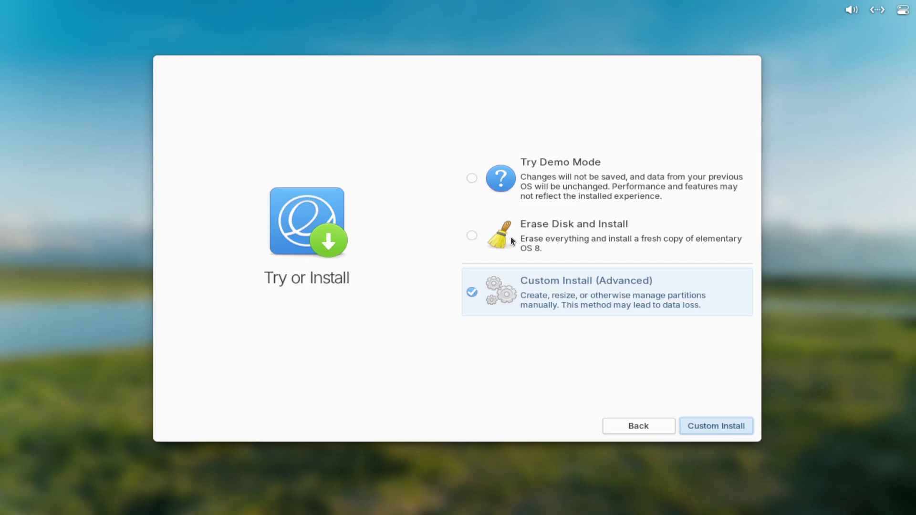
- Choose Erase Disk and Install on the 107.4 GB ATA VBOX HARDDISK
click(510, 236)
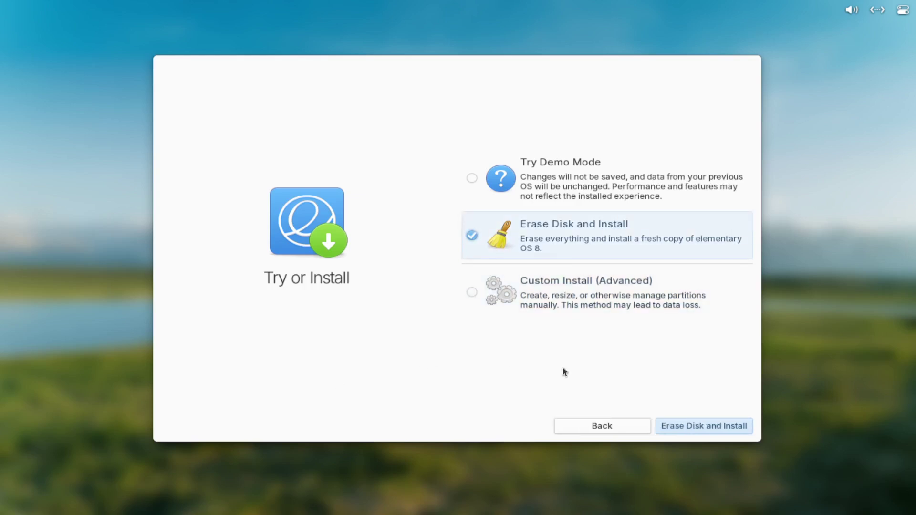
click(691, 423)
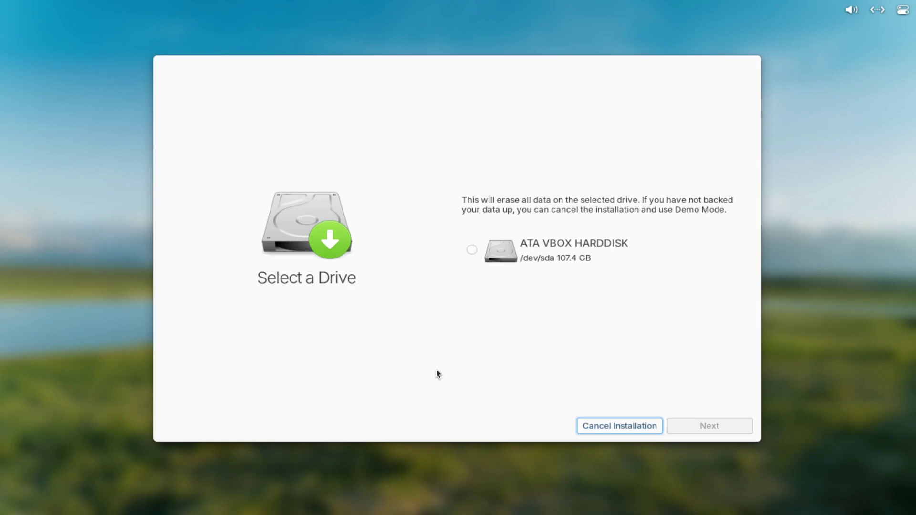
click(474, 253)
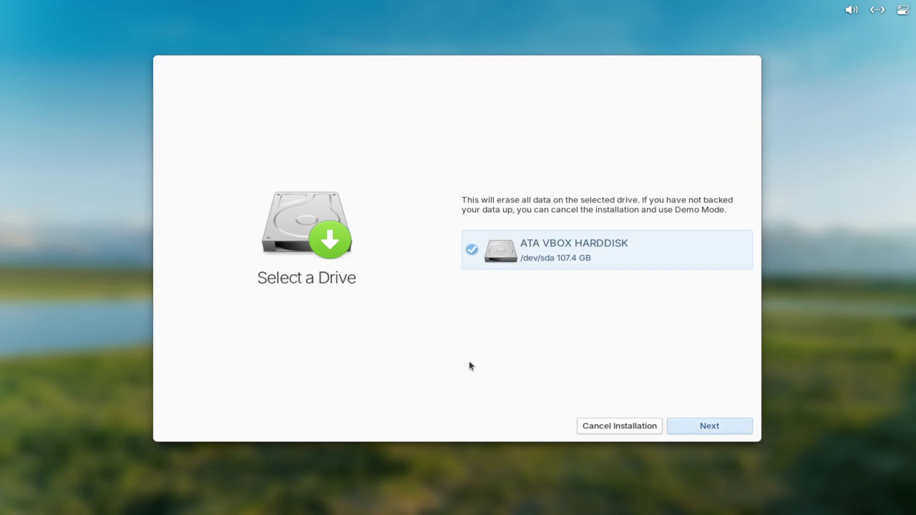
click(700, 427)
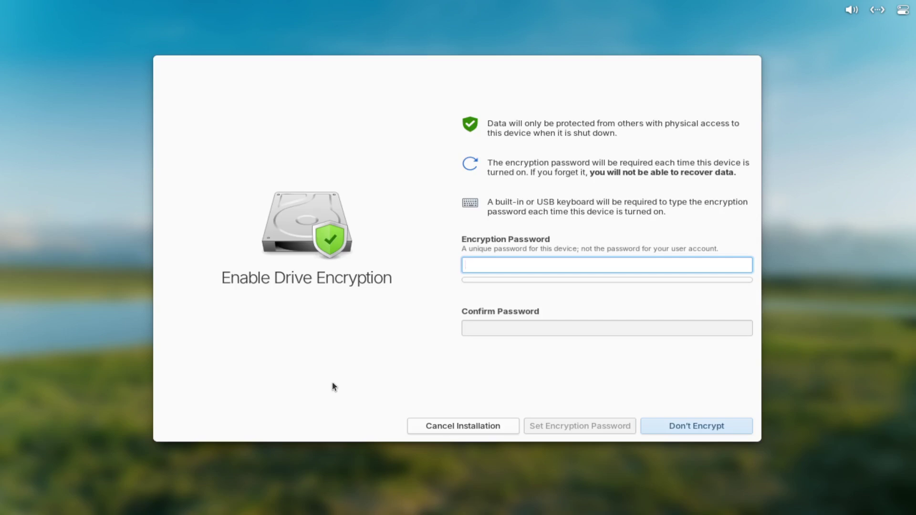
- Enter and confirm the drive encryption password, then apply it
text(******)
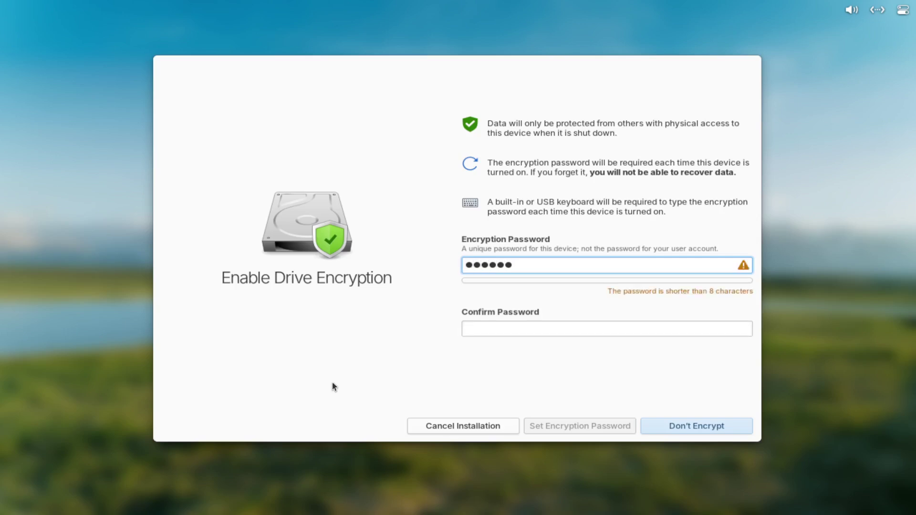
text(******)
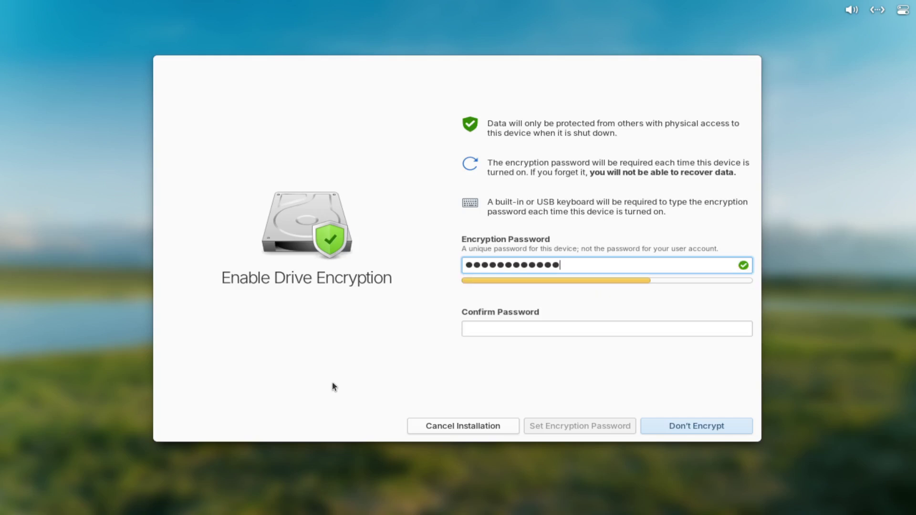
text(*)
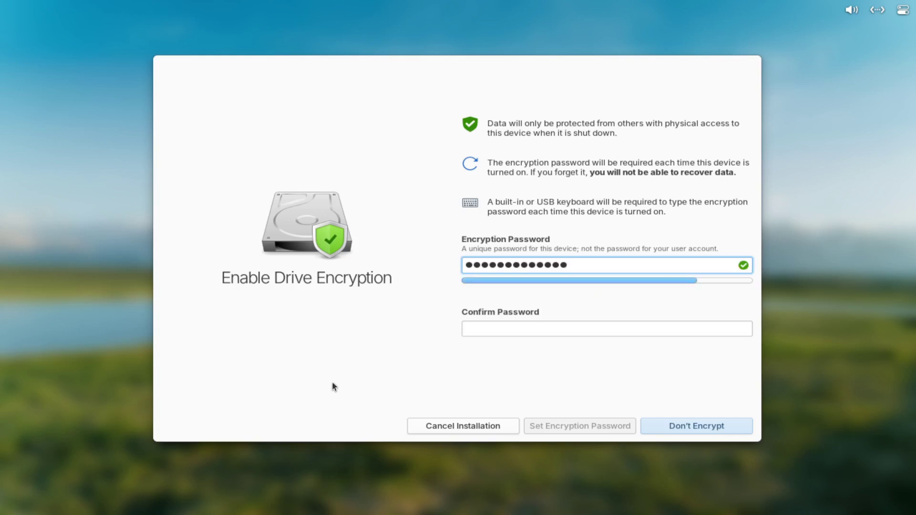
text(*****)
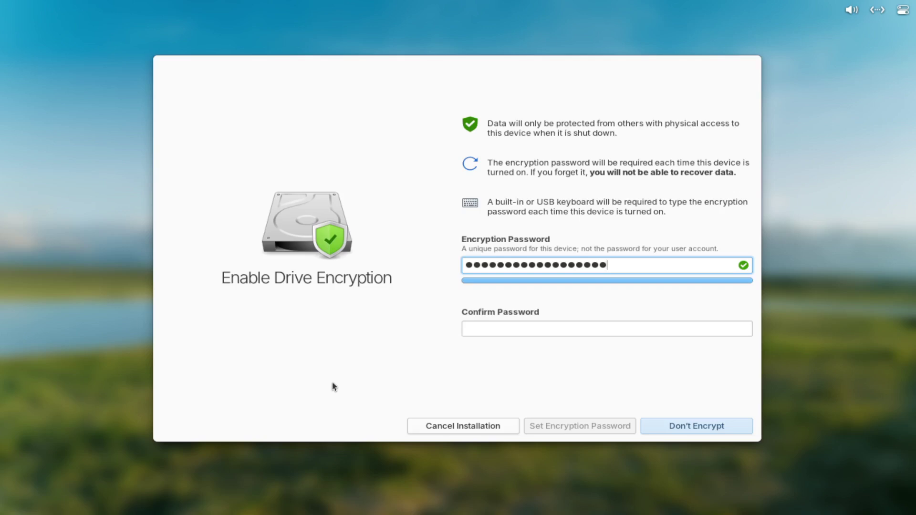
key(Tab)
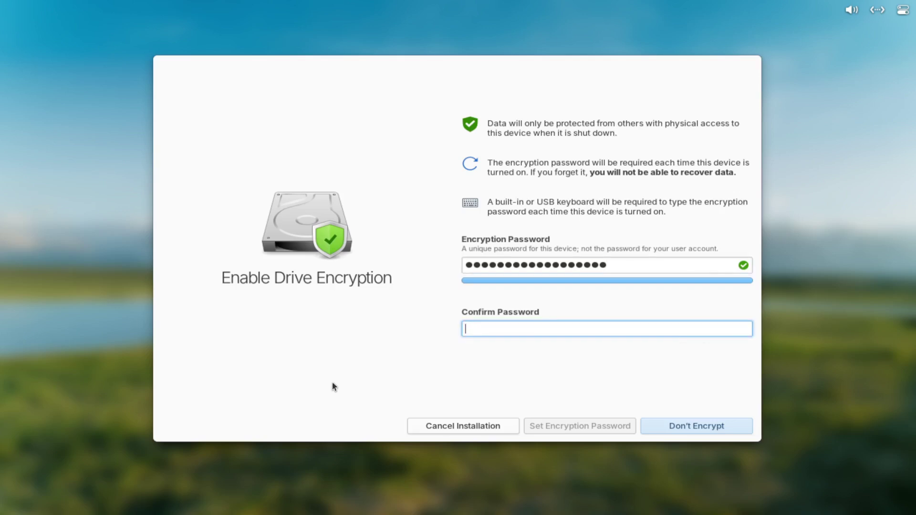
text(********)
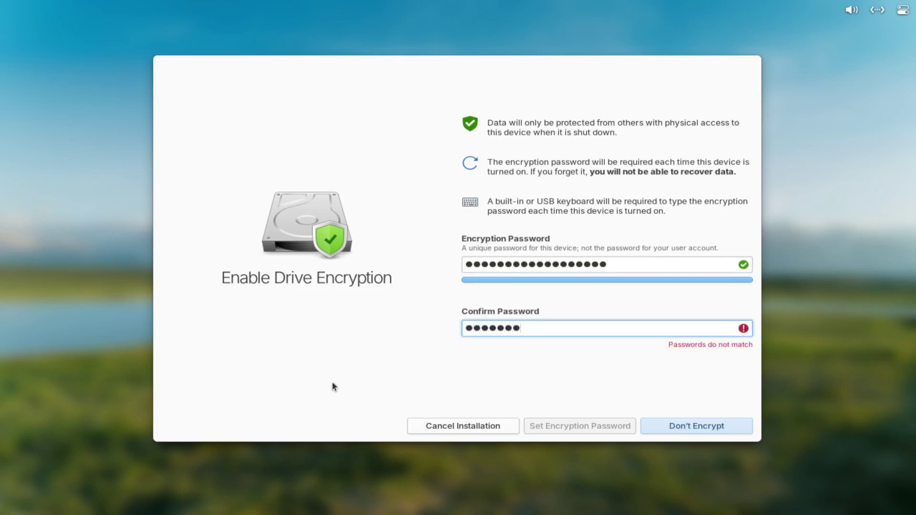
text(**********)
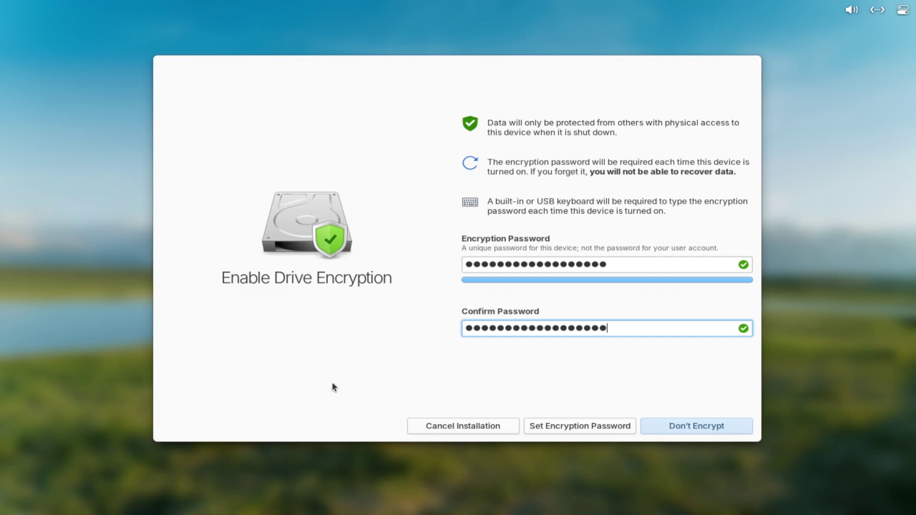
click(560, 426)
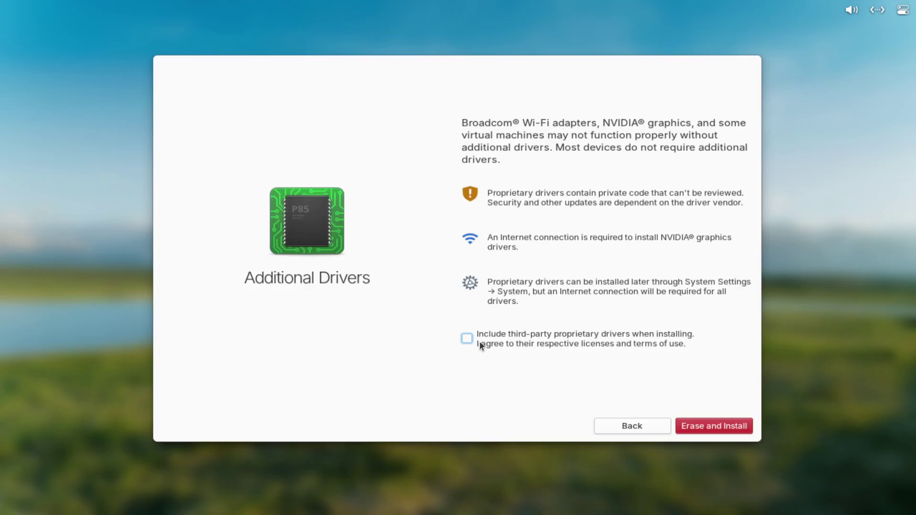
- Include third-party proprietary drivers, erase and install elementary OS 8, then restart the device
click(478, 343)
click(713, 425)
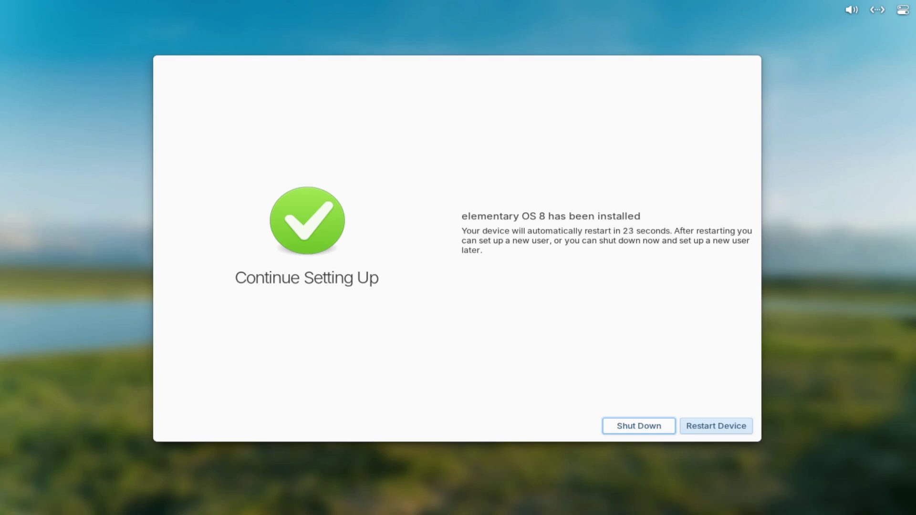
click(692, 429)
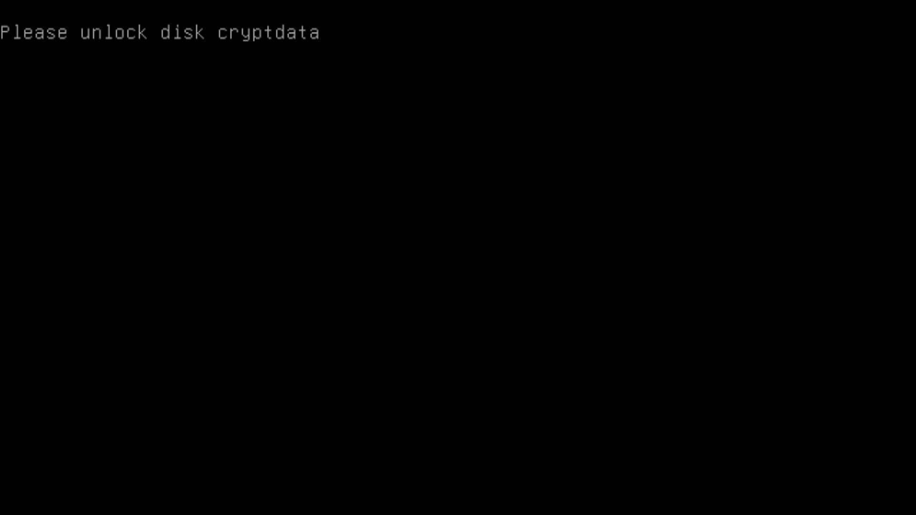
- Enter the disk passphrase to unlock cryptdata and continue booting
text(*********)
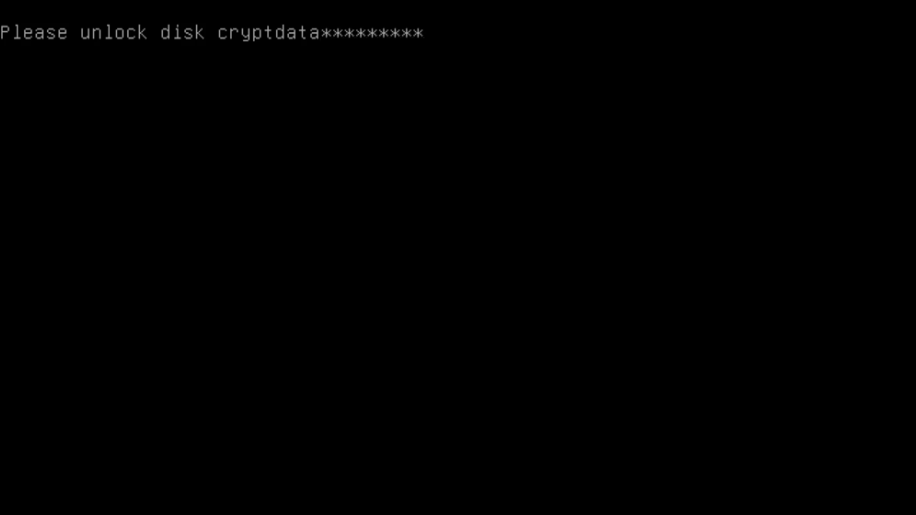
text(*********)
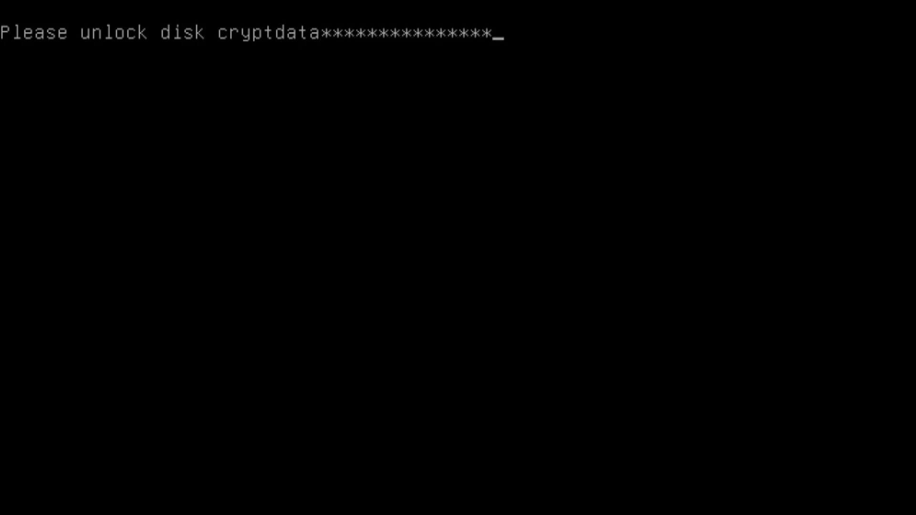
key(Return)
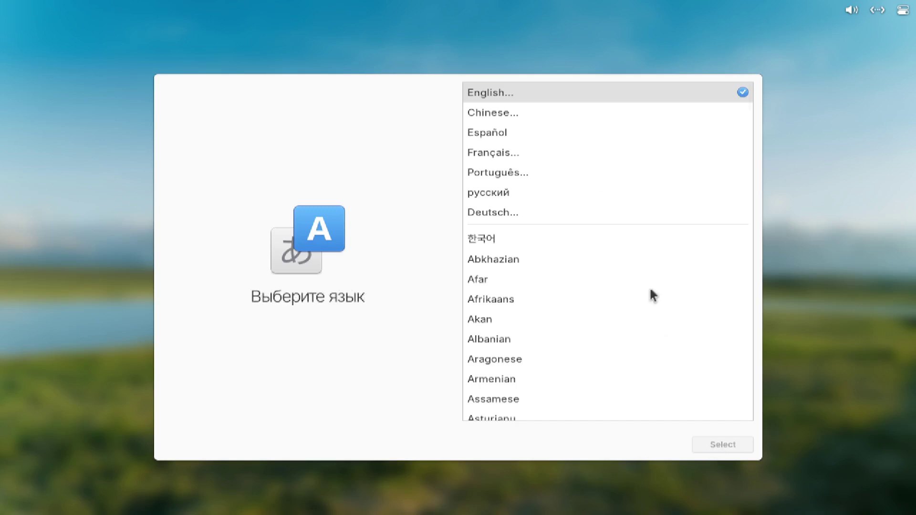
- Set the system language to English (United States) with the Default English (US) keyboard
click(722, 445)
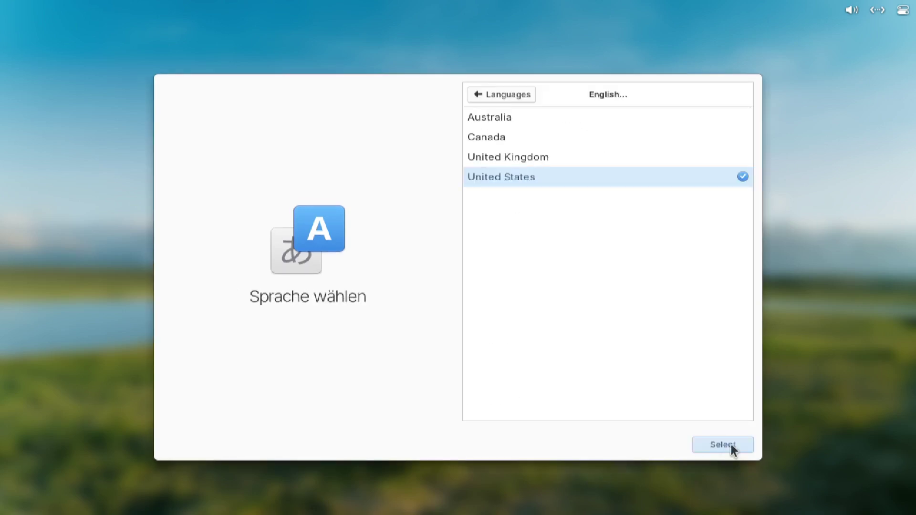
click(730, 444)
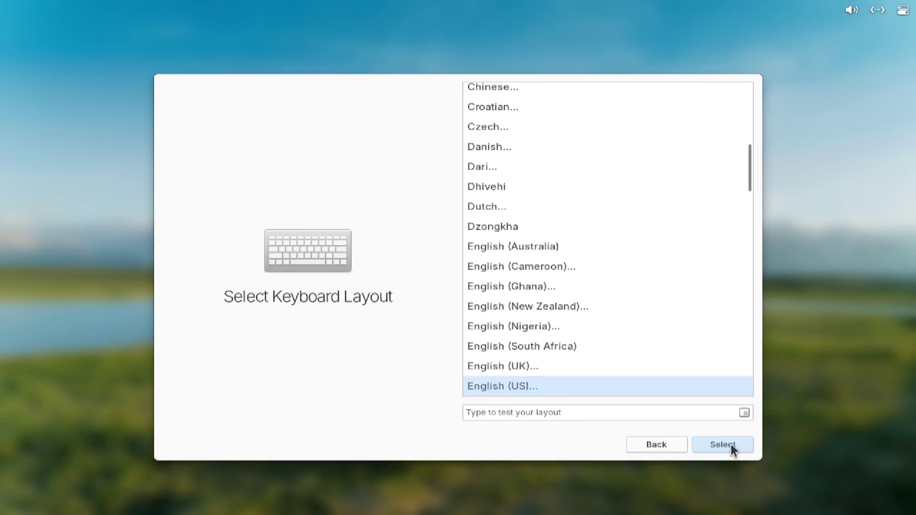
click(746, 443)
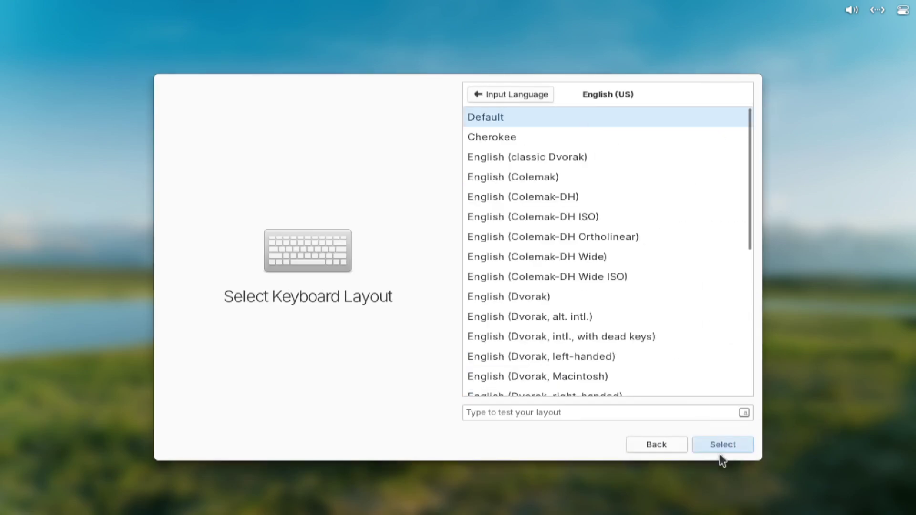
key(Return)
- Create the user account with a full name and confirmed password, then finish setup
text(DigitalArena)
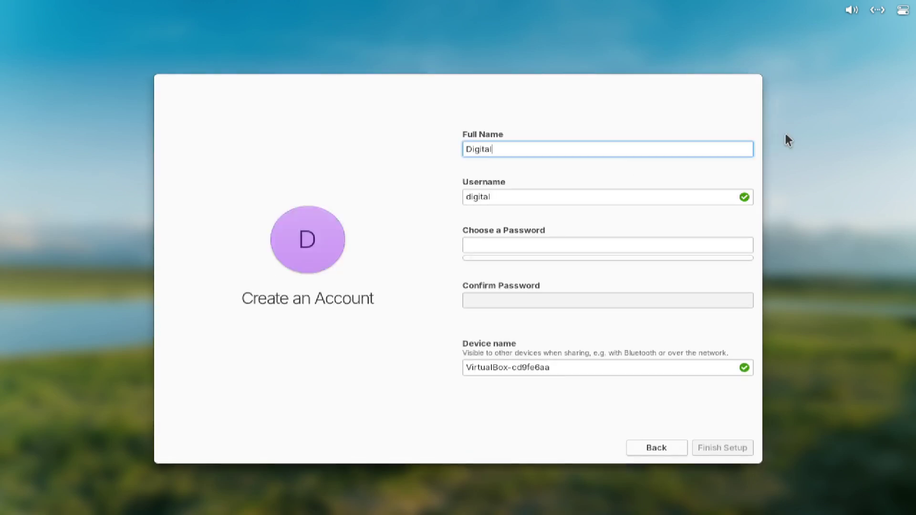
key(Tab)
key(Tab)
text(●●●●●●●●●●●●)
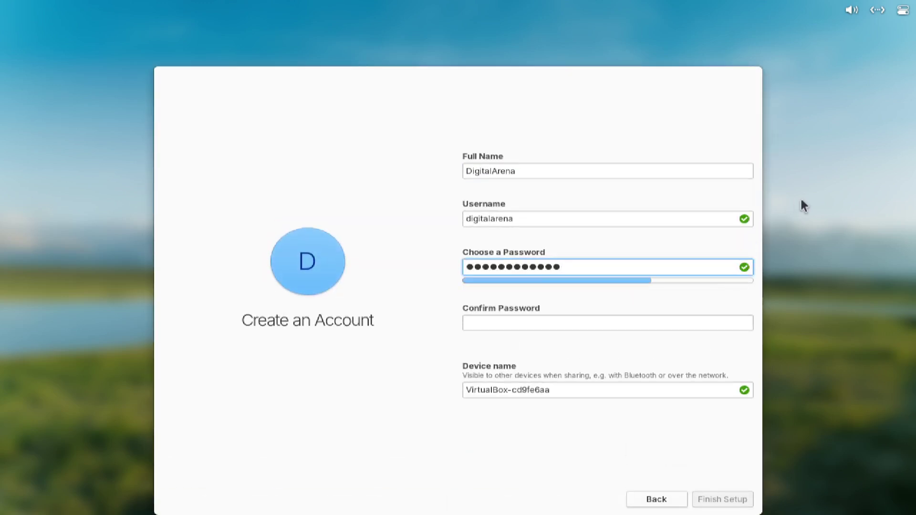
key(Tab)
text(●●●●●●●●●●●●)
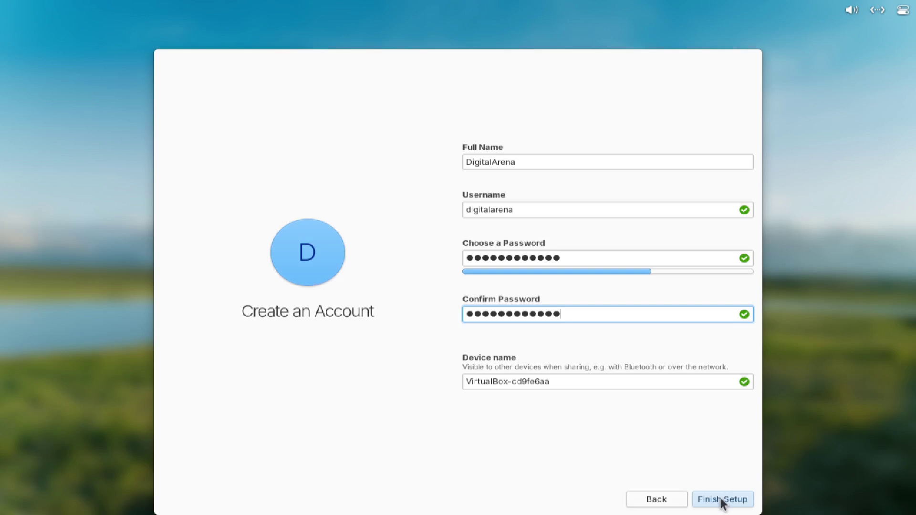
click(720, 498)
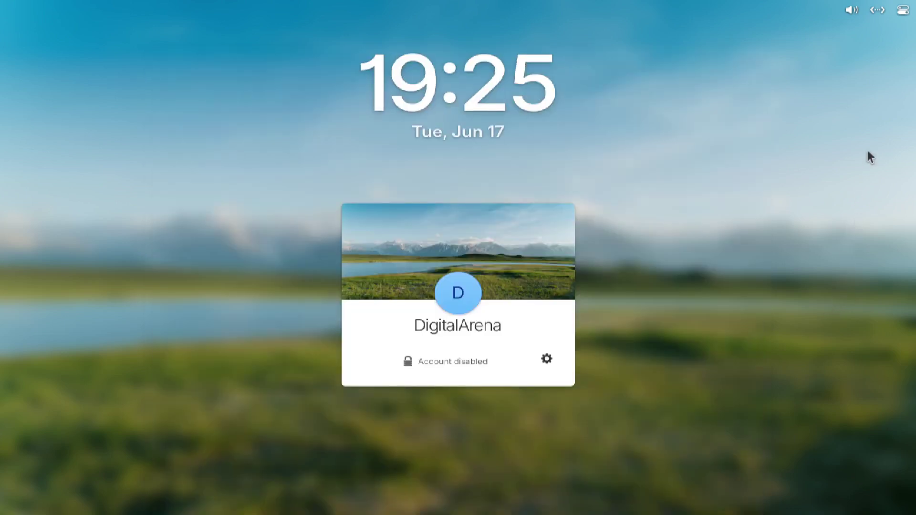
- Restart the machine from the system menu's power options
click(902, 11)
click(887, 127)
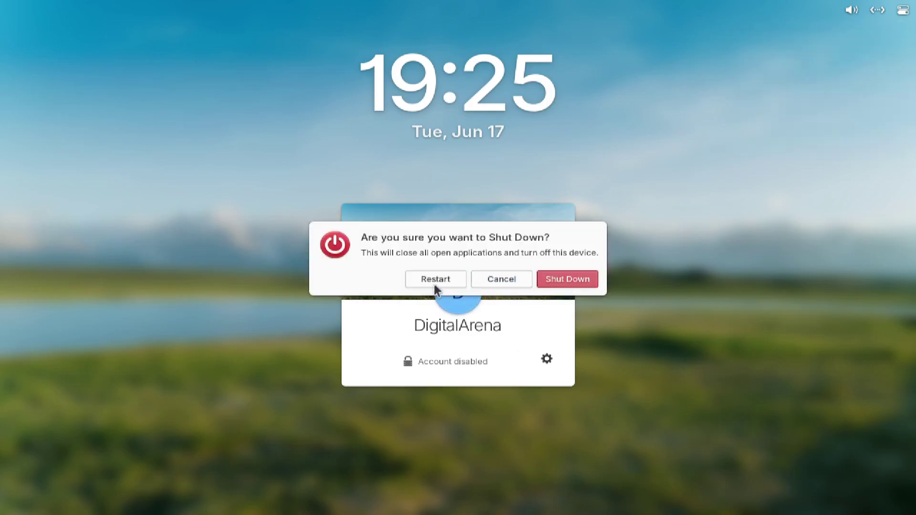
click(435, 280)
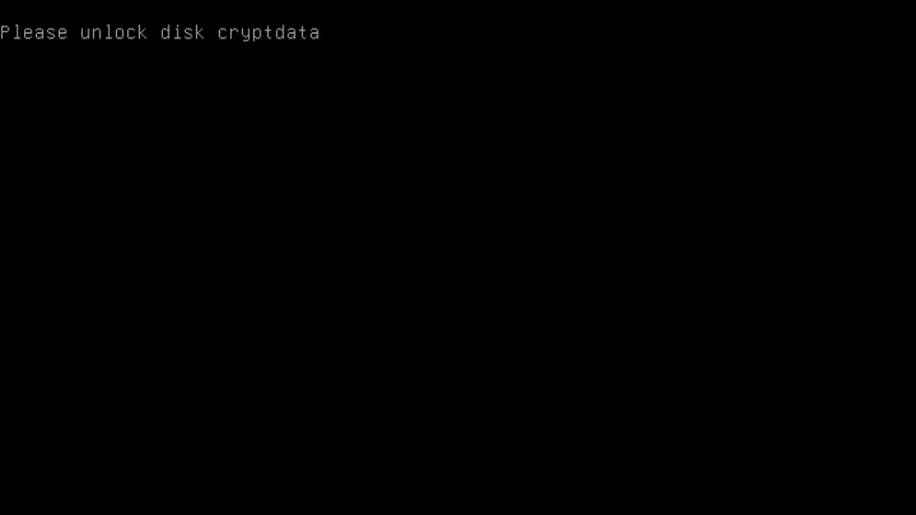
- Unlock the encrypted disk with its passphrase and log in with the account password
text(********)
text(**********)
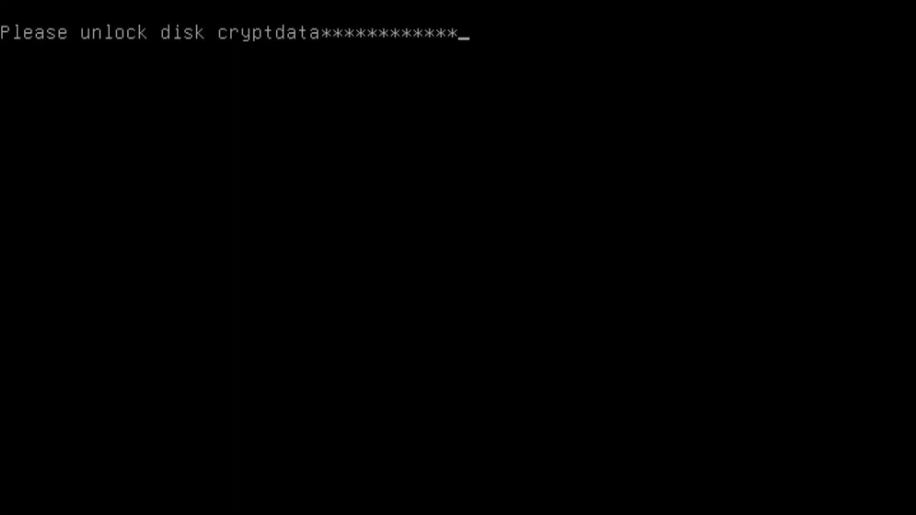
key(Return)
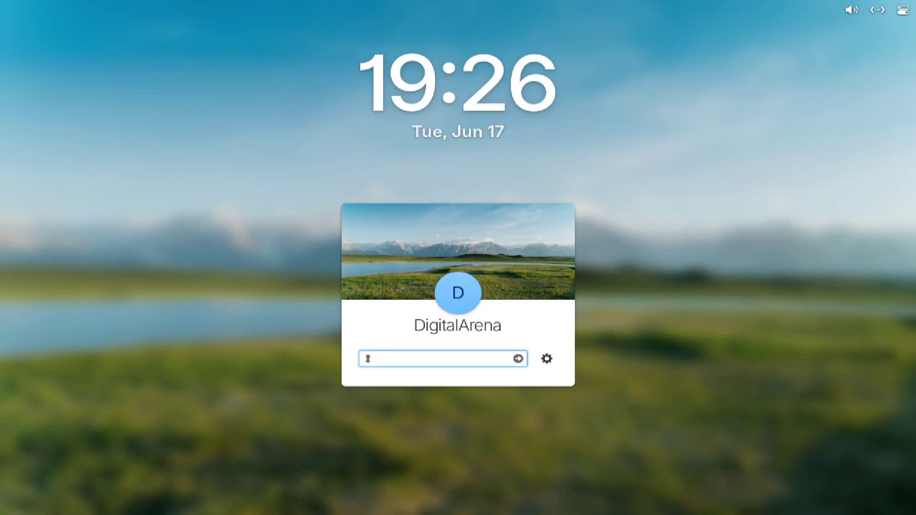
text(*******)
text(******)
key(Return)
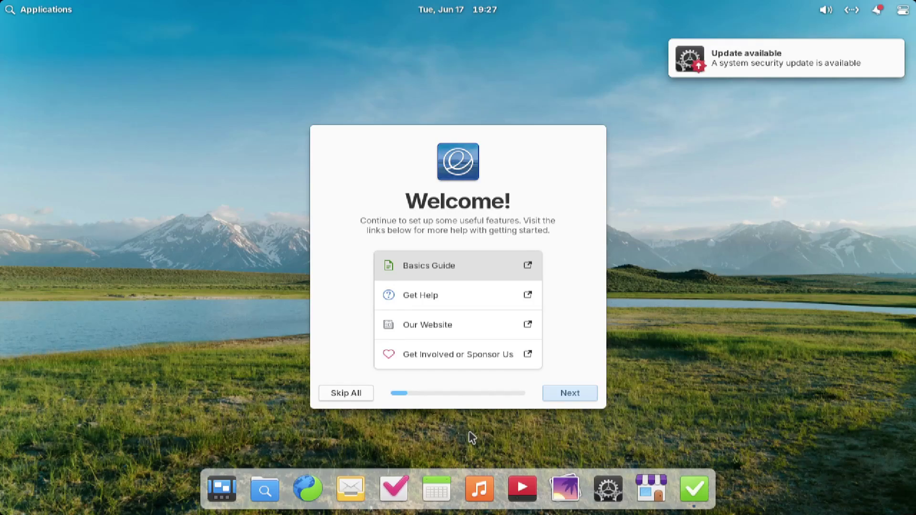
- From the update notification, install the open-vm-tools-desktop driver, authenticating with the password
click(877, 10)
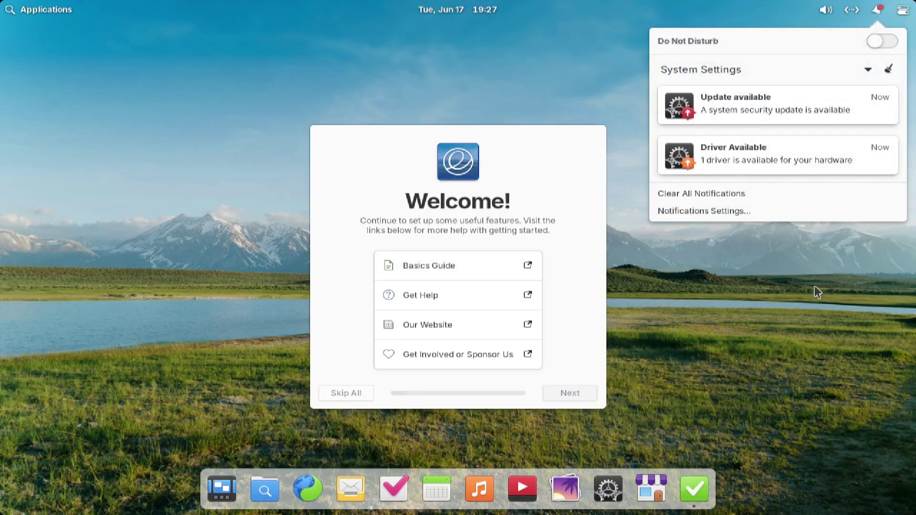
click(812, 305)
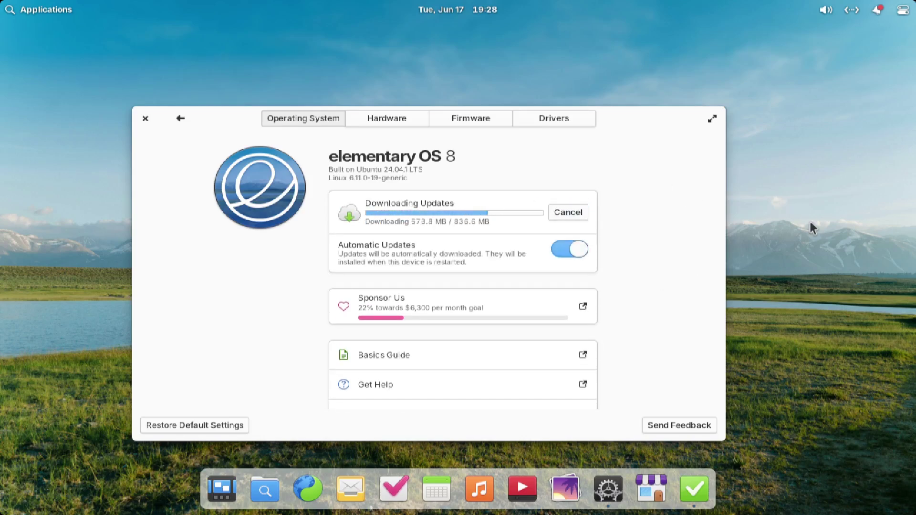
click(566, 119)
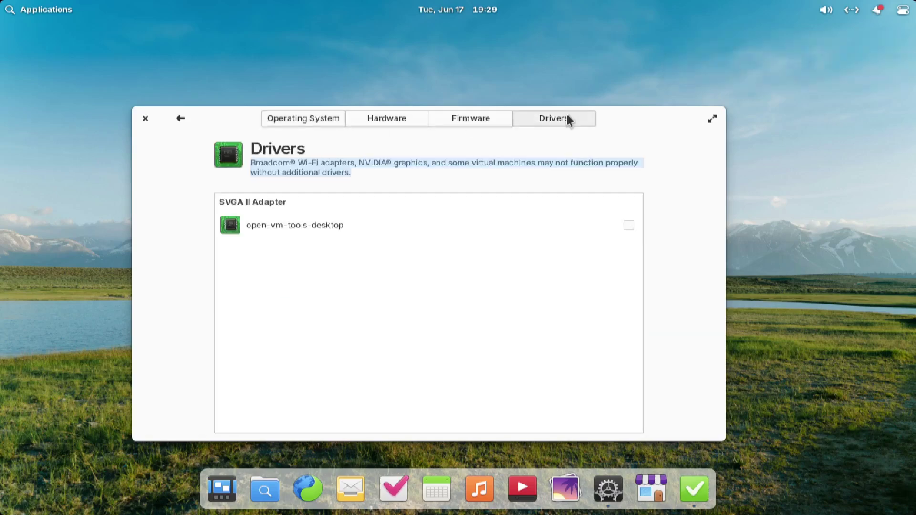
click(628, 225)
text(••••••)
key(Return)
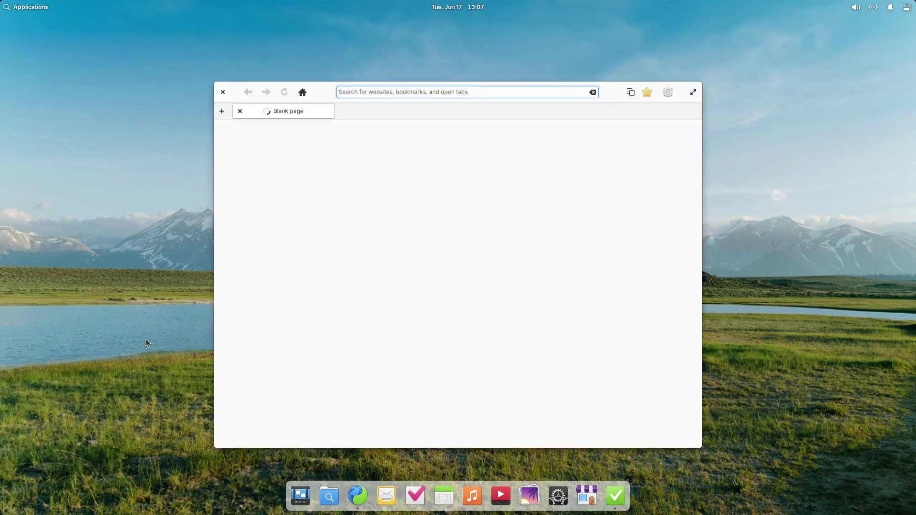
- Maximize the Learning the Basics guide in Web and scroll down through the page
click(694, 93)
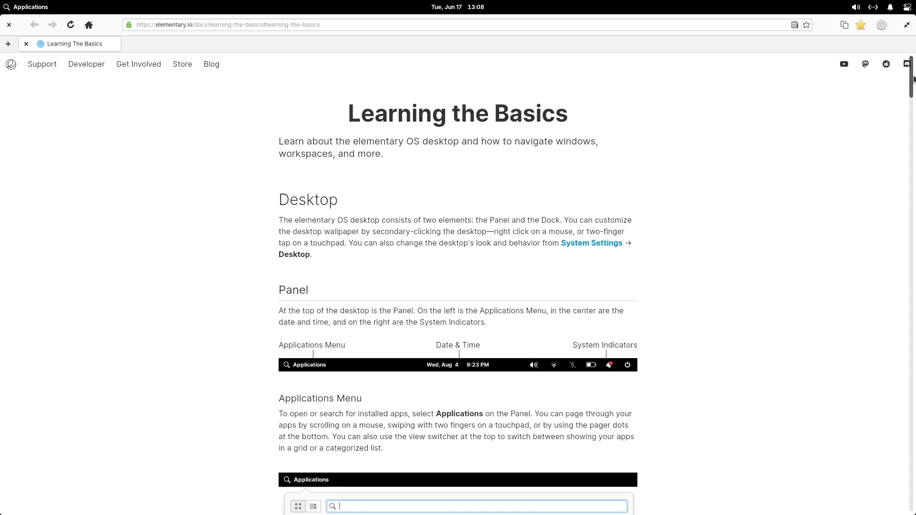
drag(913, 78, 895, 506)
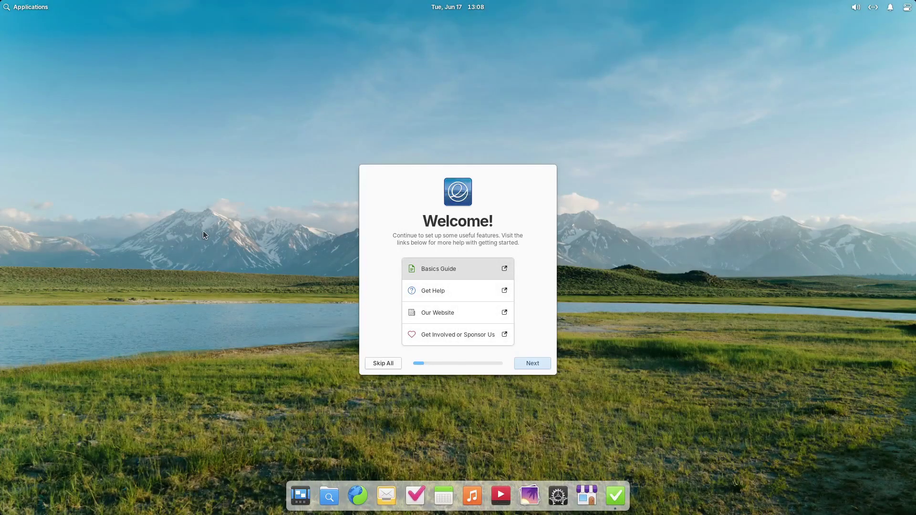
- Preview the Dark and Sunset to Sunrise styles, then keep the Default light style
click(532, 363)
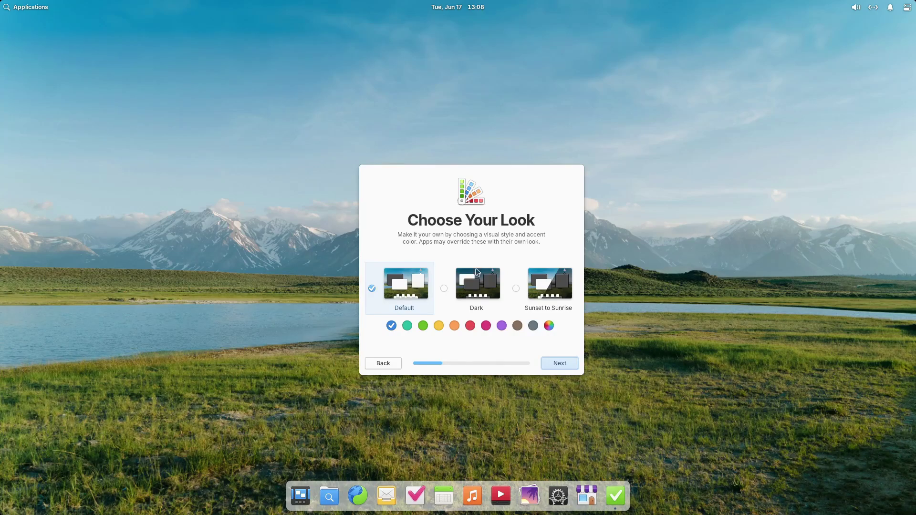
click(477, 283)
click(552, 285)
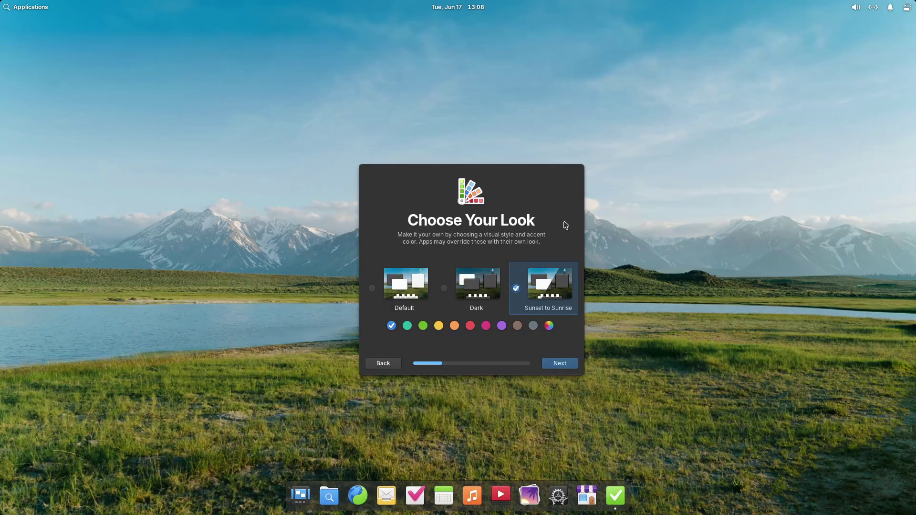
click(403, 286)
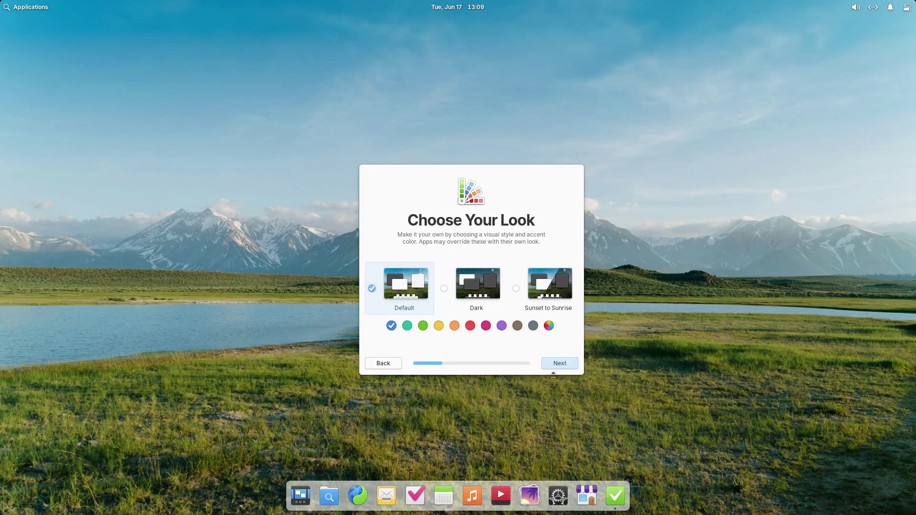
- On the Night Light page, switch Night Light on and then back off
click(560, 367)
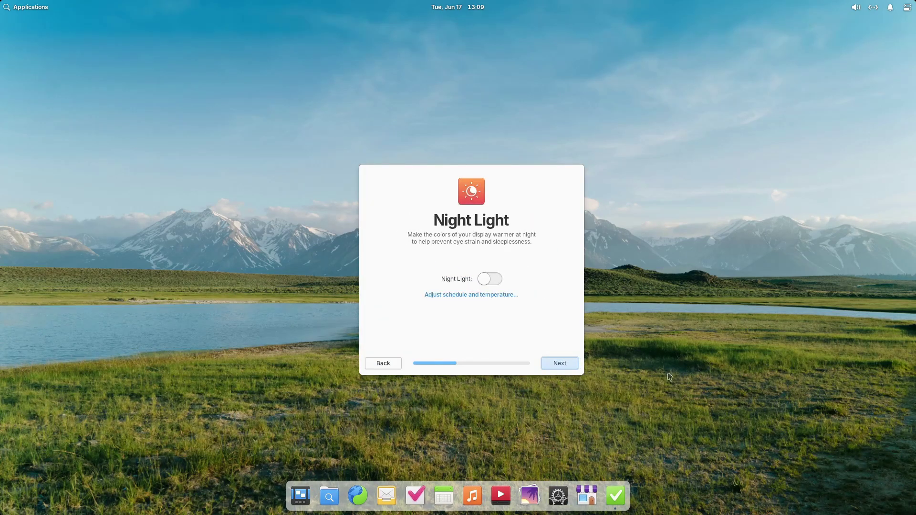
click(493, 279)
click(489, 280)
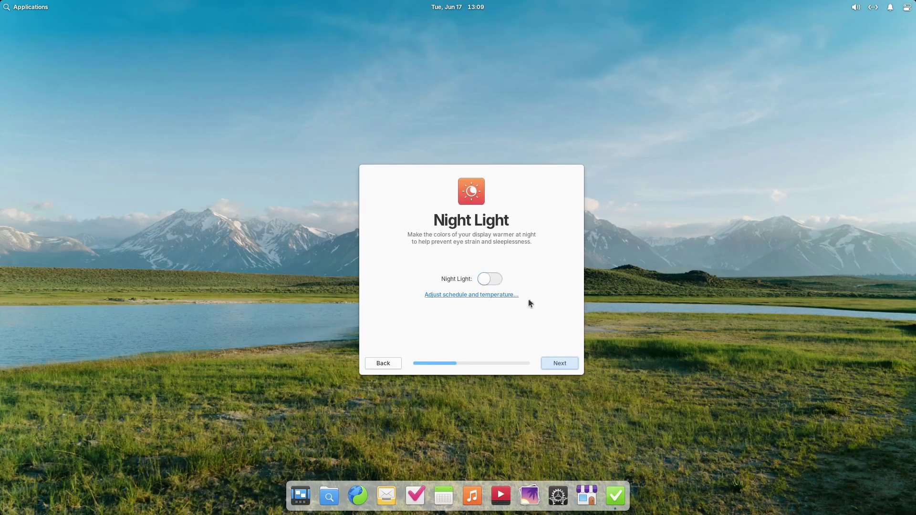
- Have trashed files and old temporary files deleted automatically under Housekeeping
click(560, 364)
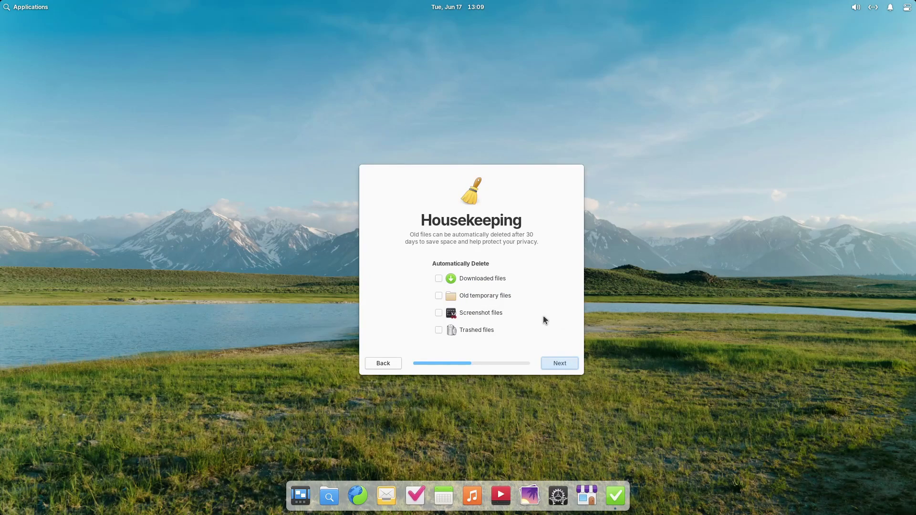
click(481, 331)
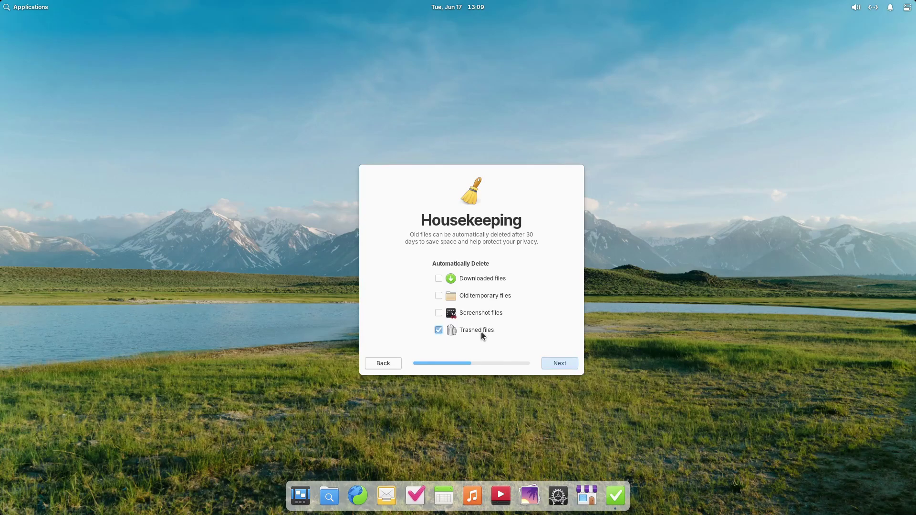
click(497, 296)
- In Online Accounts, start adding an IMAP account, cancel it, and close the window
click(555, 364)
click(471, 280)
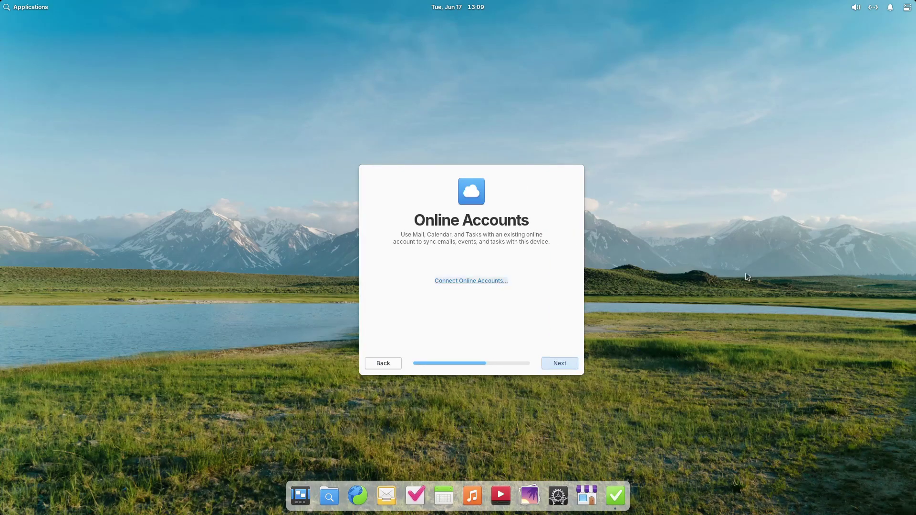
click(287, 392)
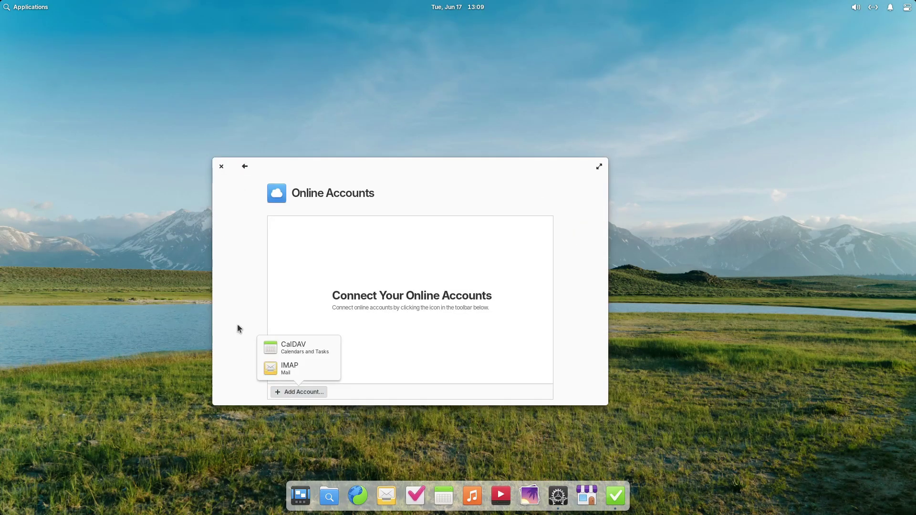
click(291, 368)
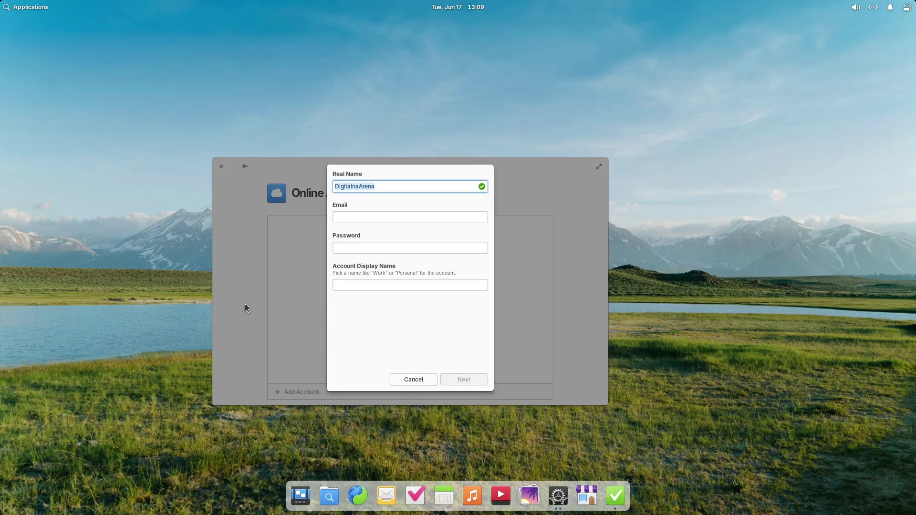
click(414, 379)
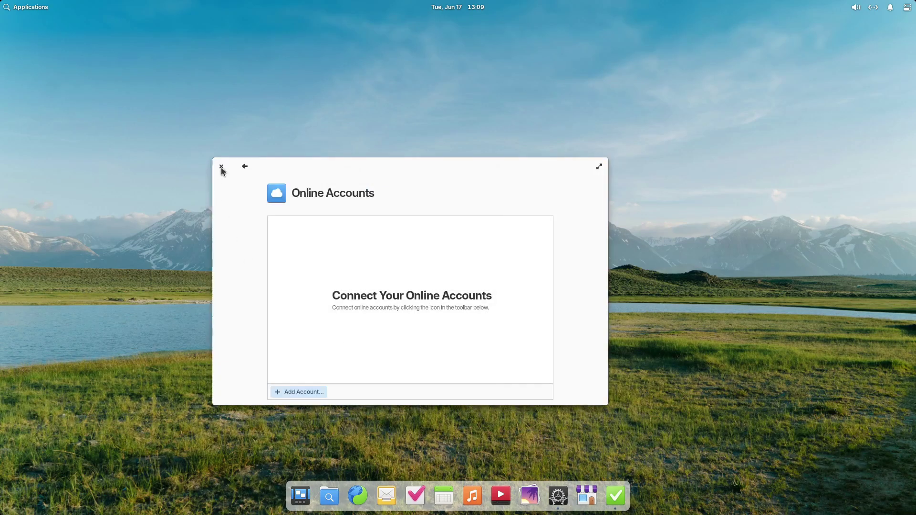
click(222, 167)
- Skip Get Some Apps, enable automatic Operating System updates, and finish the welcome setup
click(558, 364)
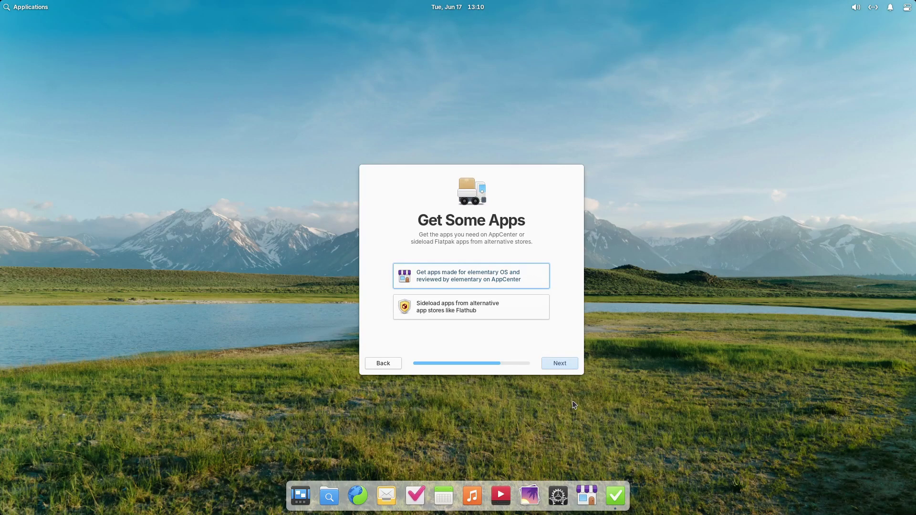
click(559, 364)
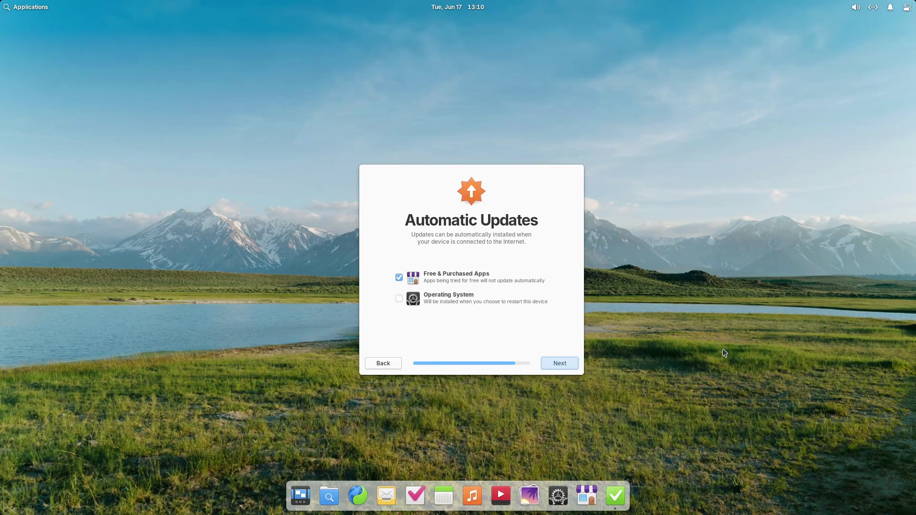
click(398, 299)
click(549, 366)
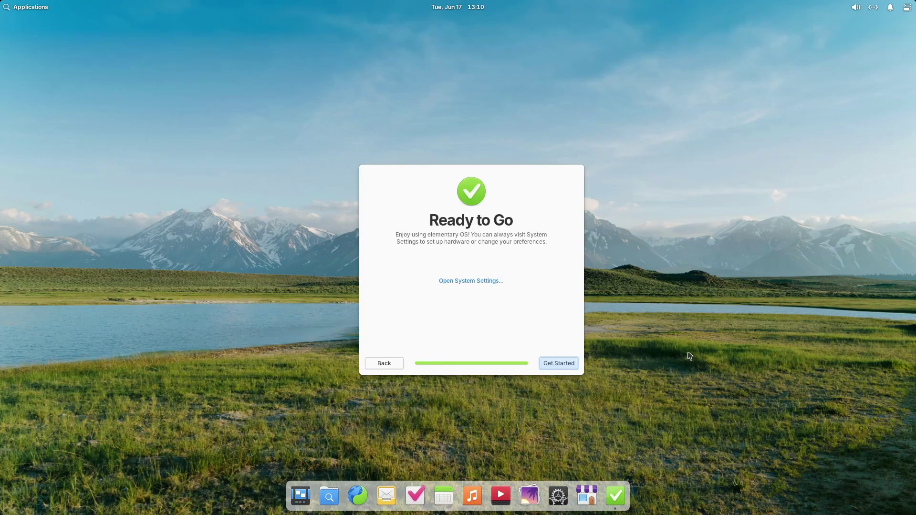
click(571, 364)
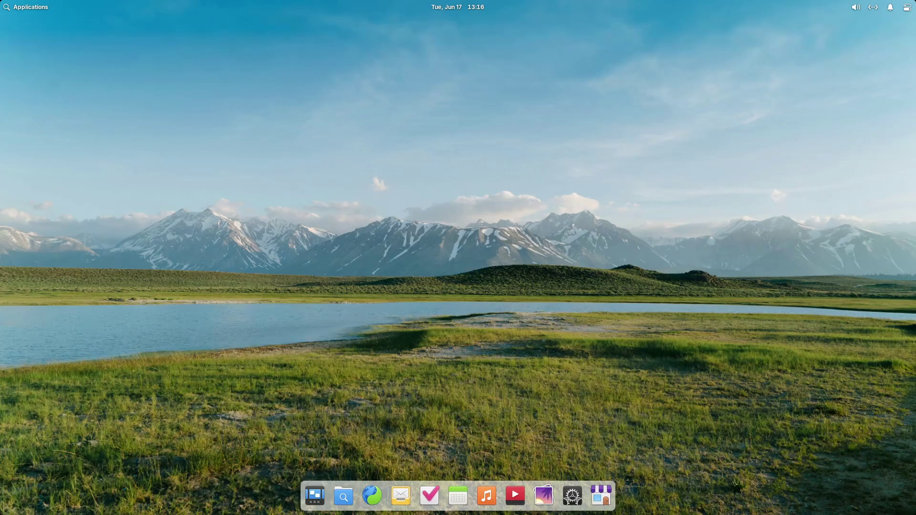
key(super)
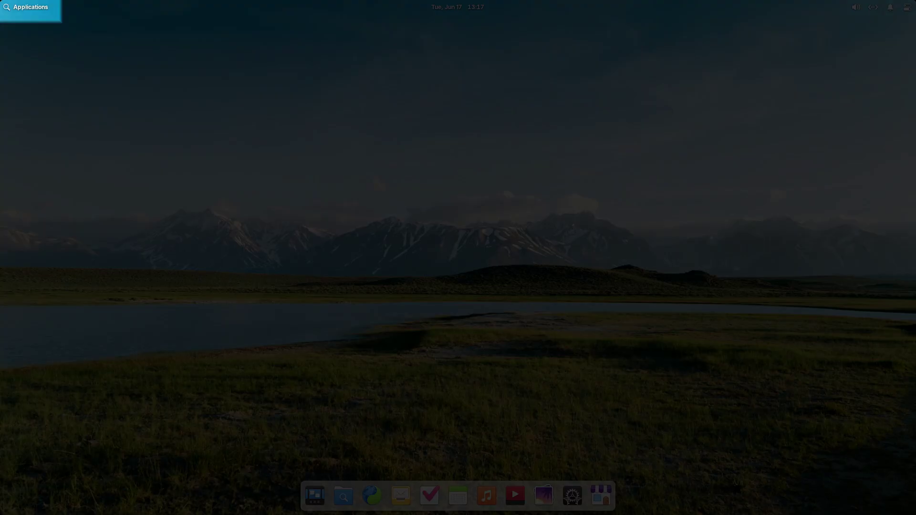
key(Escape)
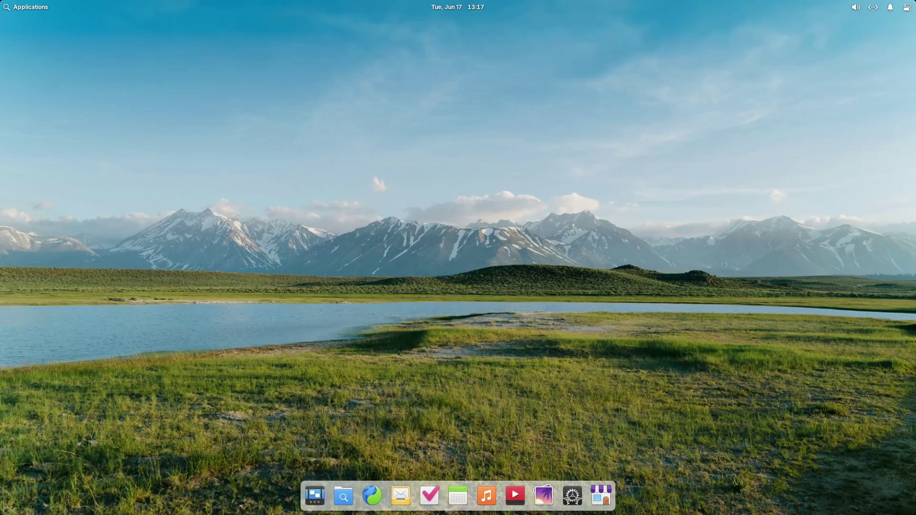
key(super)
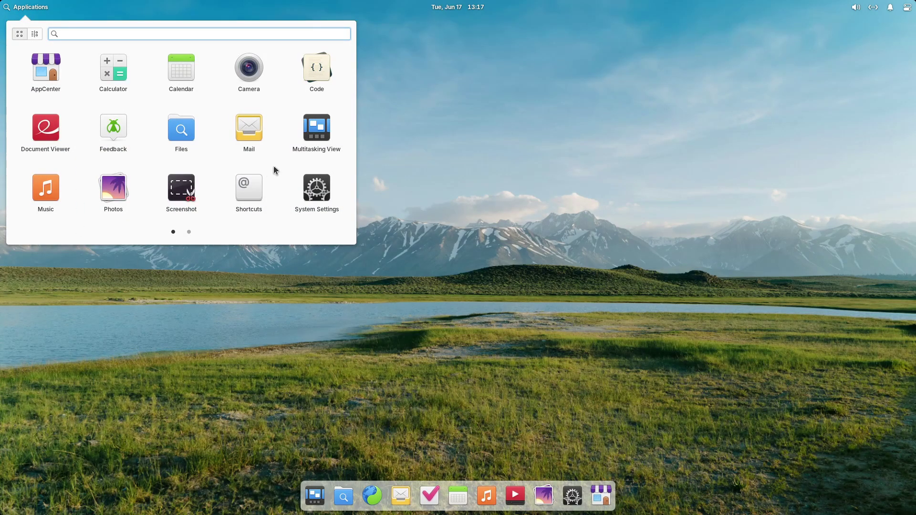
scroll(274, 167, down, 1)
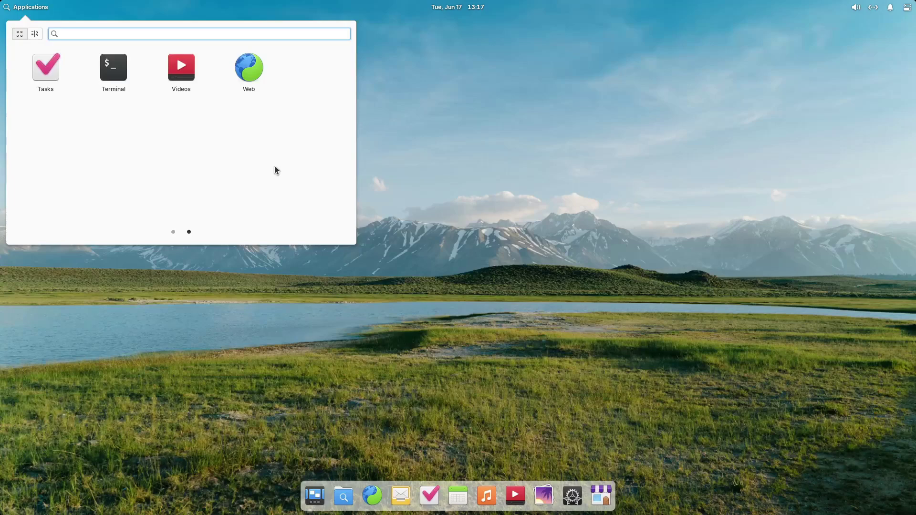
click(420, 148)
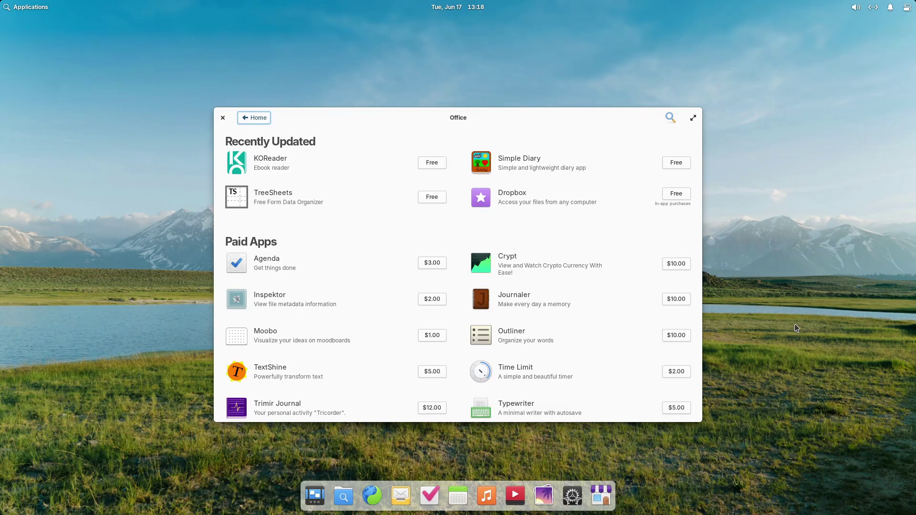
click(568, 265)
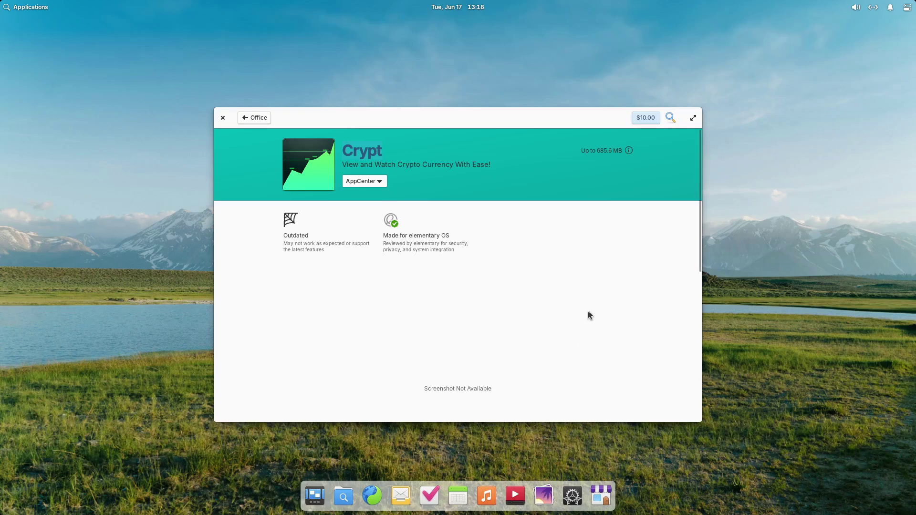
click(648, 117)
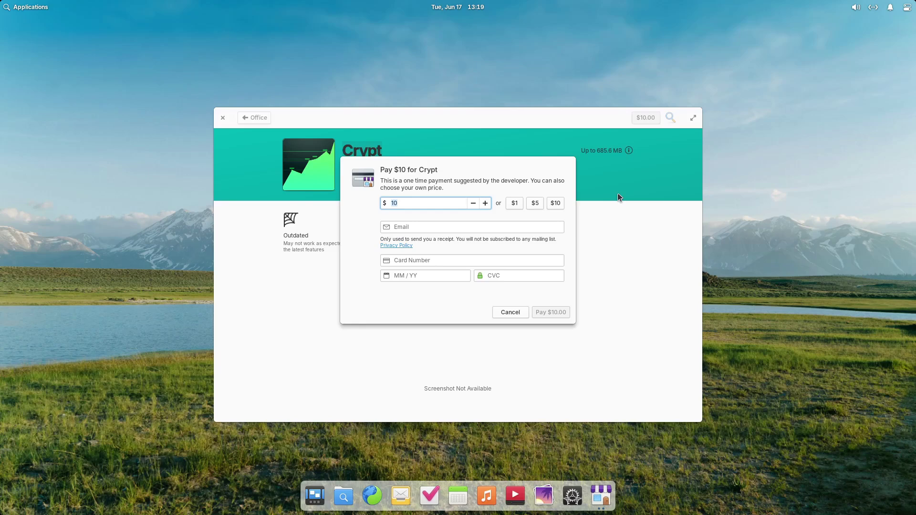
click(475, 205)
click(475, 205)
click(475, 205)
click(476, 205)
click(476, 205)
click(476, 205)
click(475, 206)
click(476, 205)
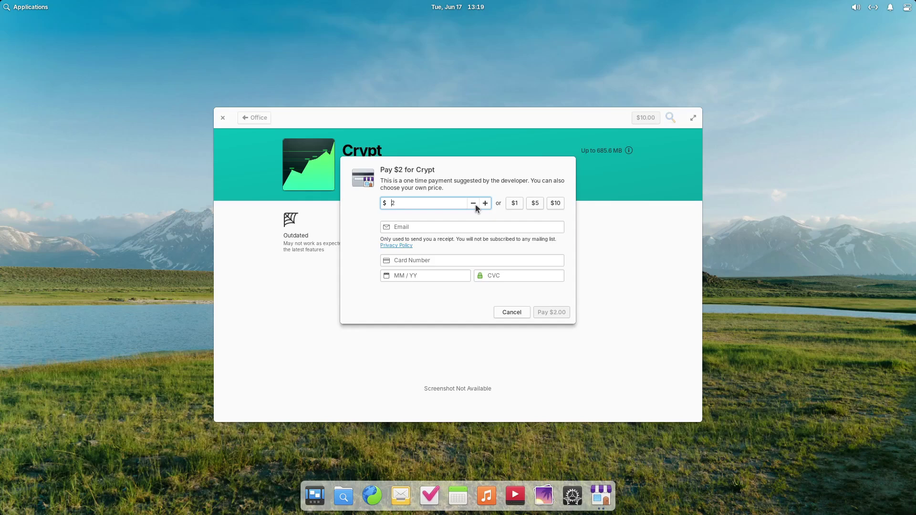
click(476, 205)
click(476, 205)
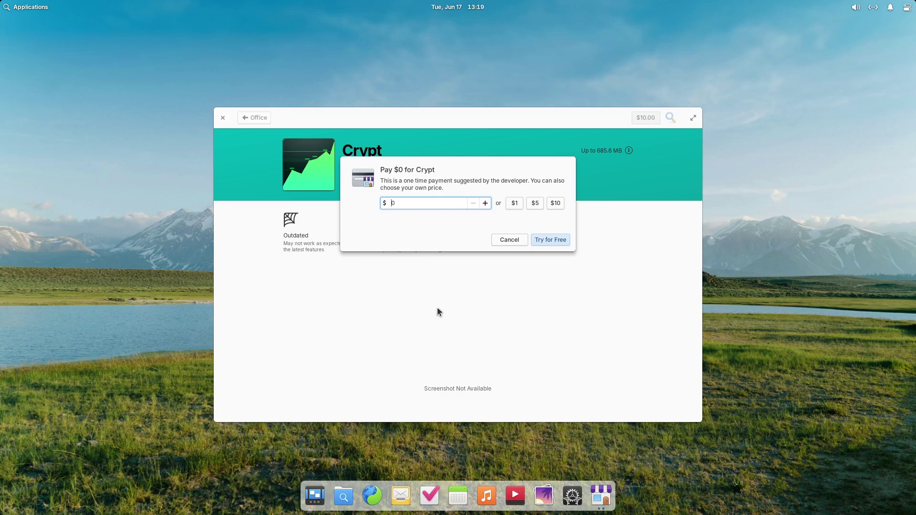
click(509, 240)
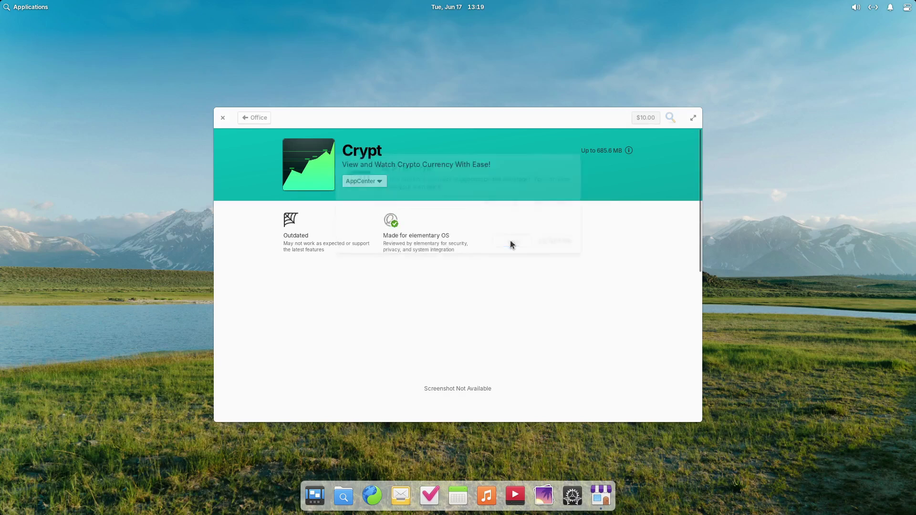
click(243, 118)
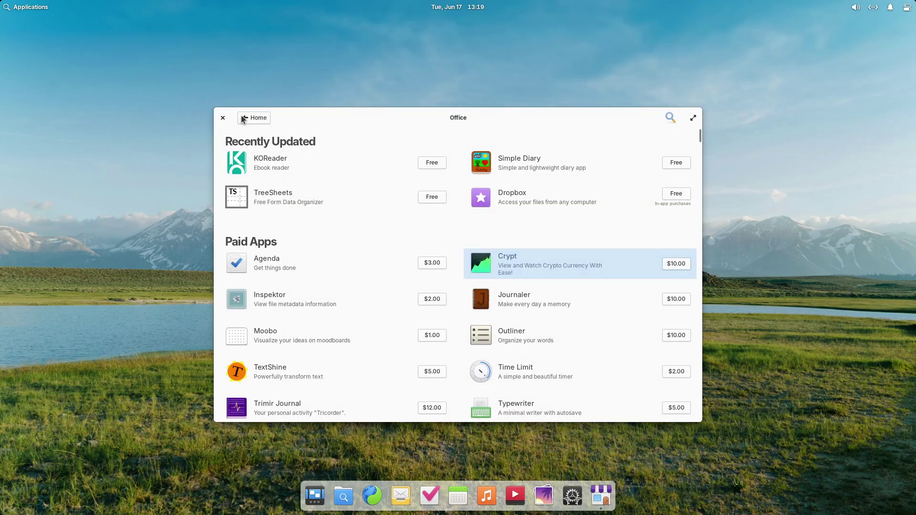
click(222, 117)
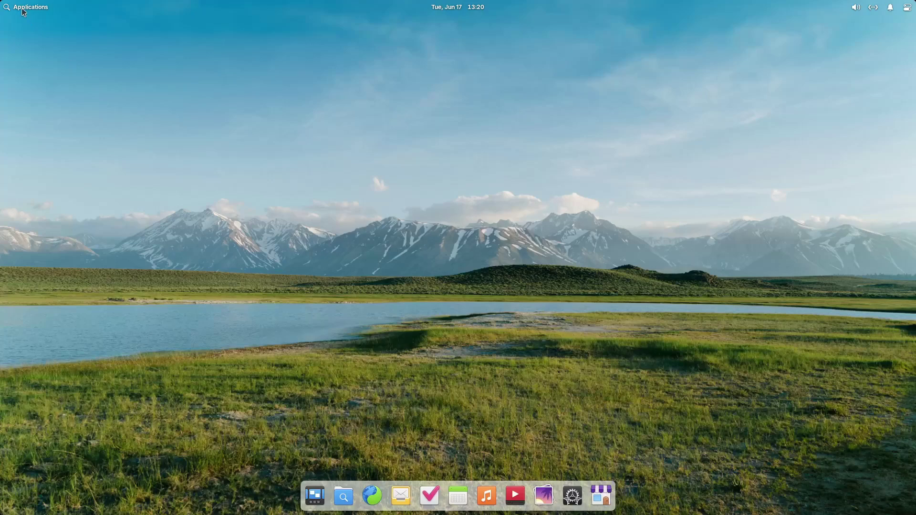
click(23, 8)
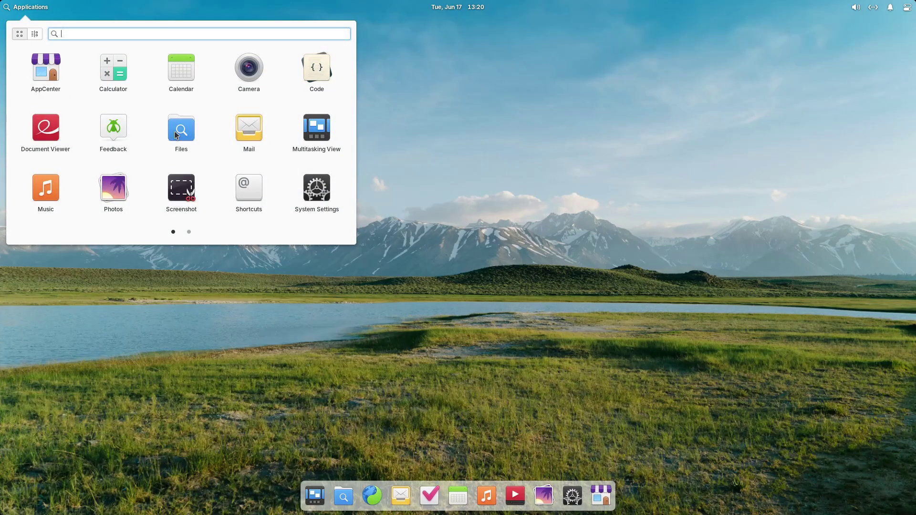
scroll(176, 134, down, 1)
click(192, 308)
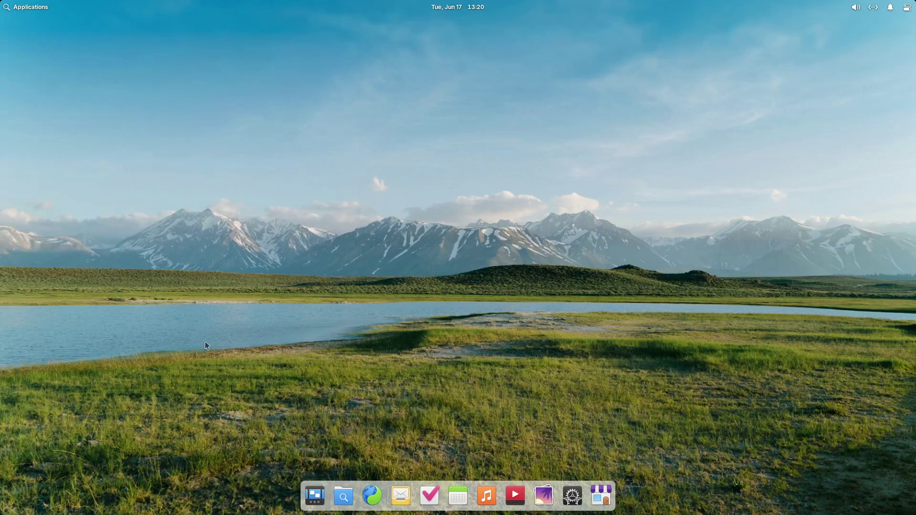
- Run sudo apt install synaptic, enter the admin password, confirm with y, and exit Terminal
text(sudo )
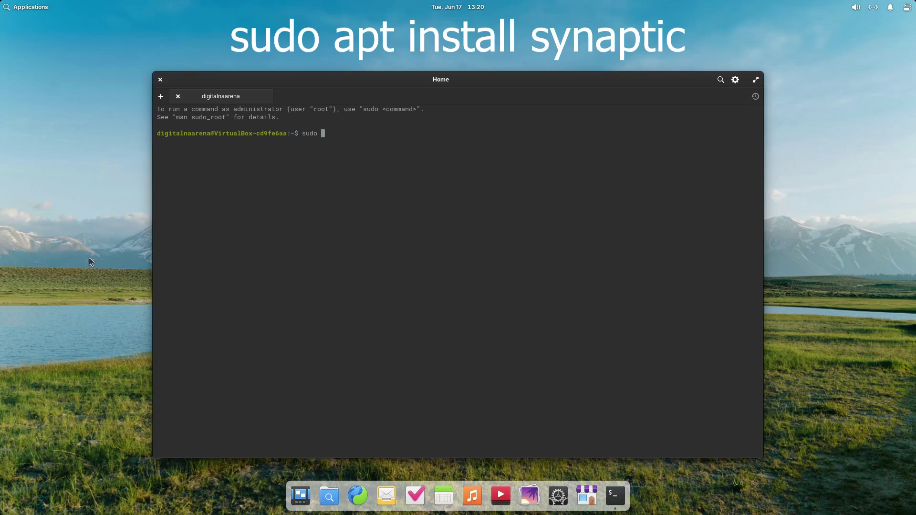
text(apt install synaptic)
key(Return)
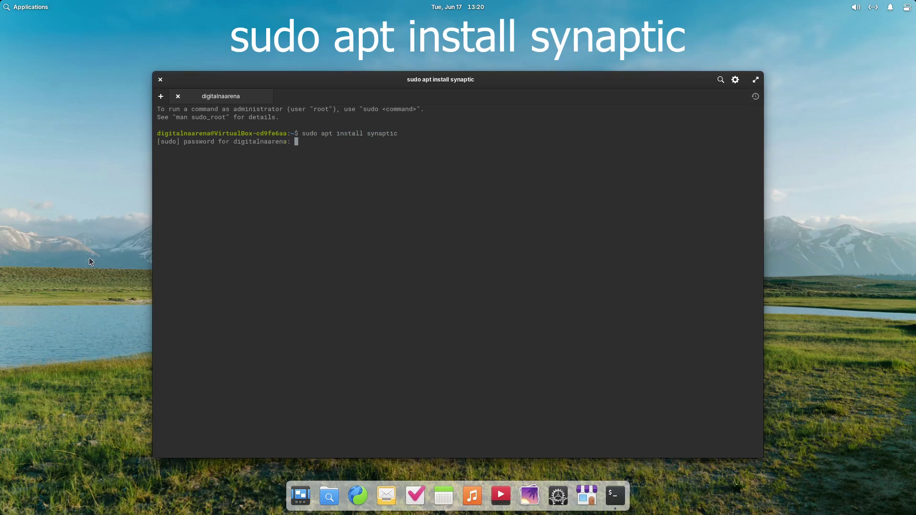
text(***********)
key(Return)
text(**********)
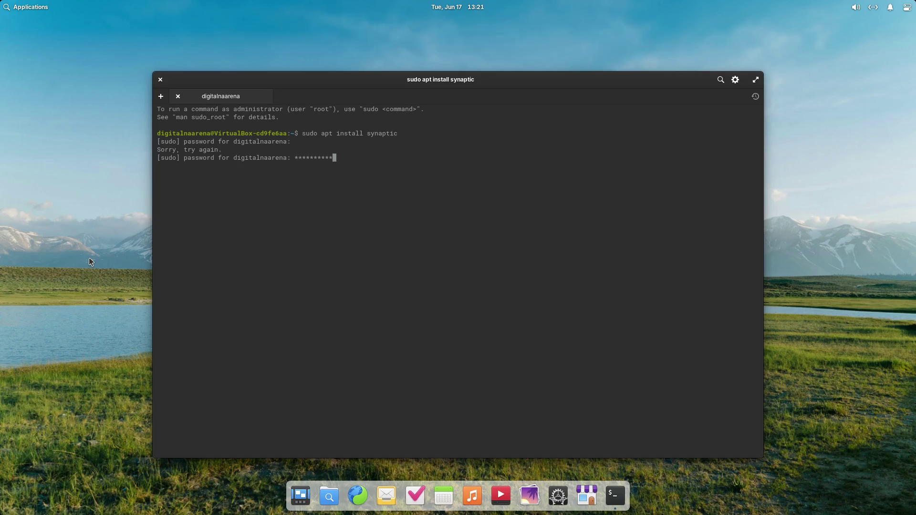
key(Return)
text(y)
key(Return)
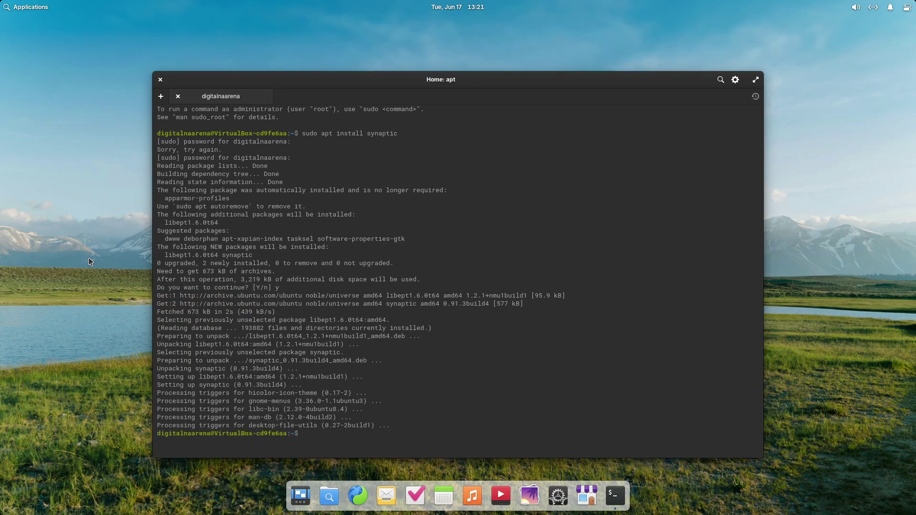
key(ctrl+d)
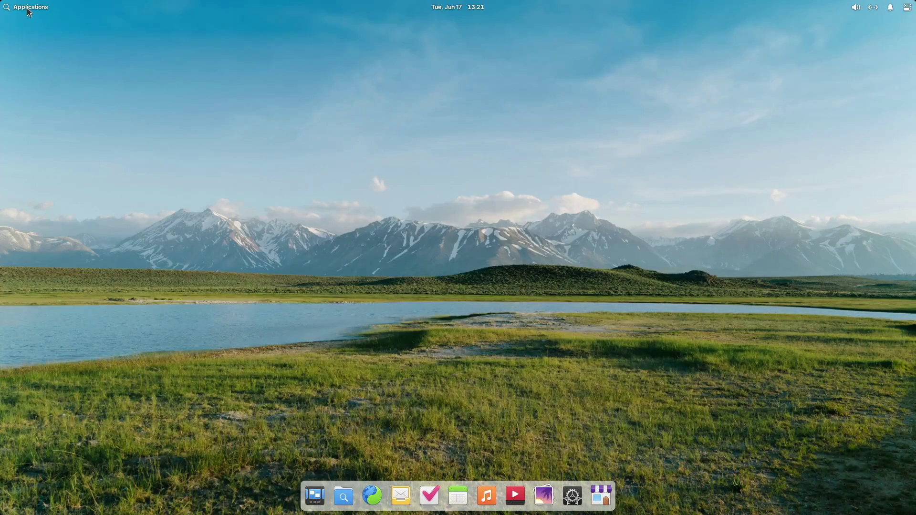
- Launch Synaptic with the admin password, dismiss its Quick Introduction, and maximize the window
click(28, 13)
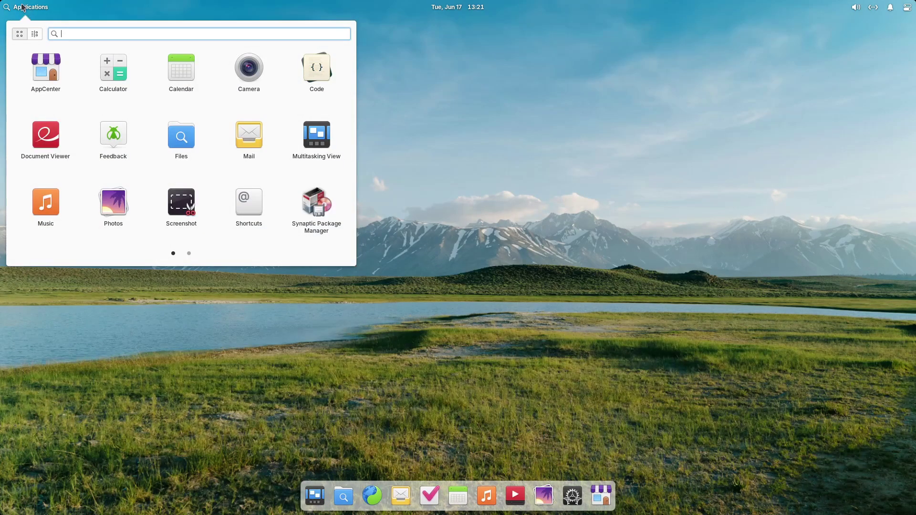
text(sy)
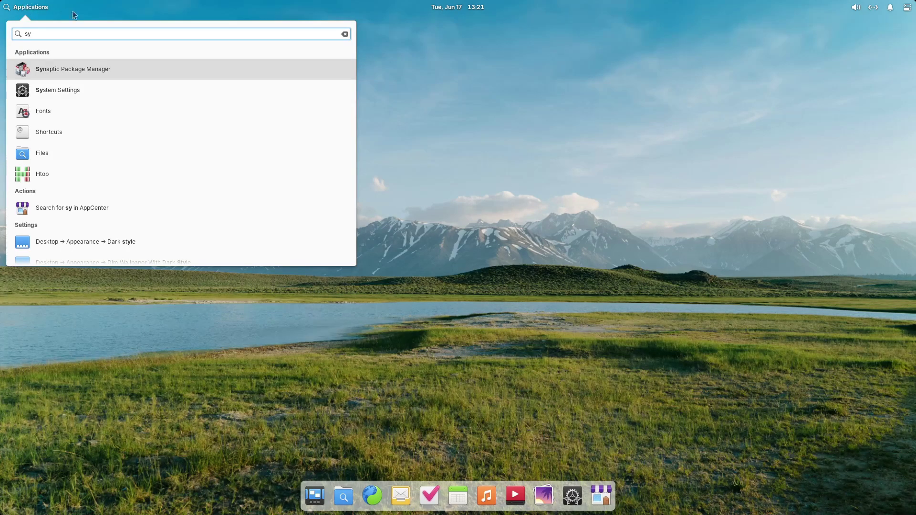
click(98, 68)
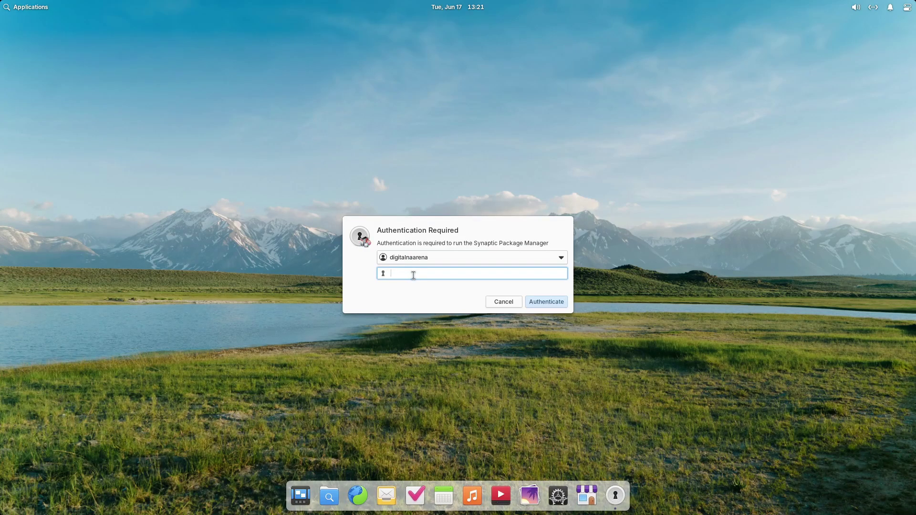
text(*********)
key(Return)
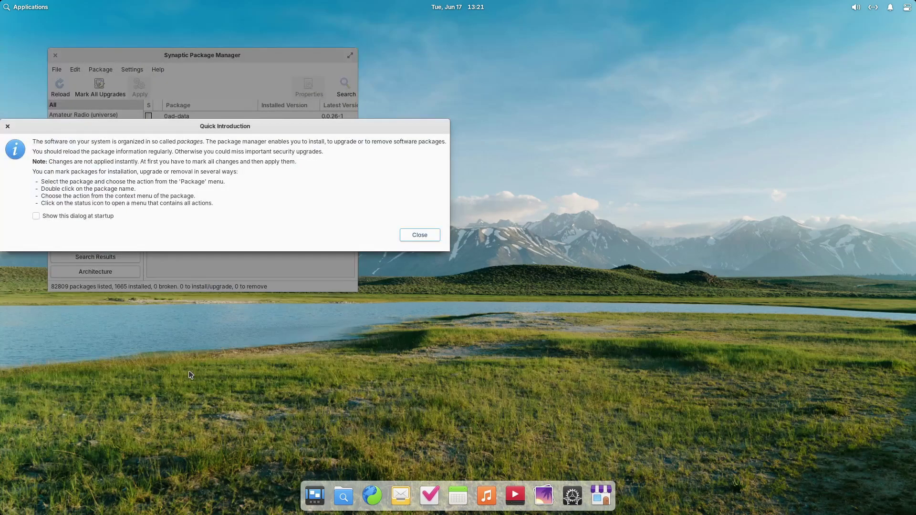
click(86, 219)
click(426, 235)
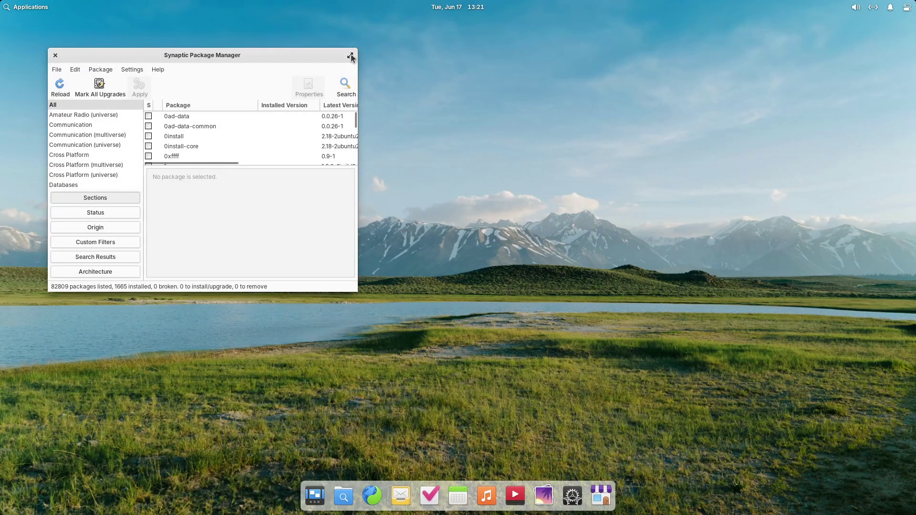
click(350, 56)
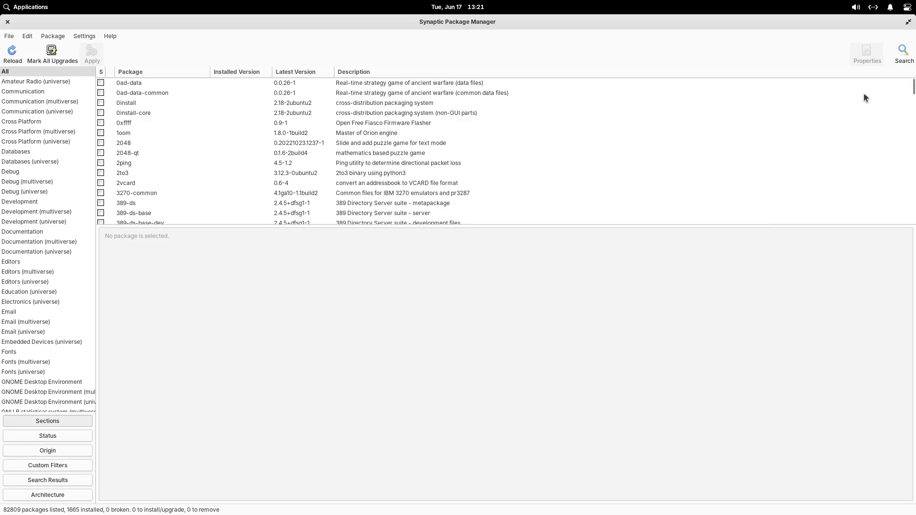
- Search packages for LibreOffice and open the libreoffice metapackage's install options
click(903, 52)
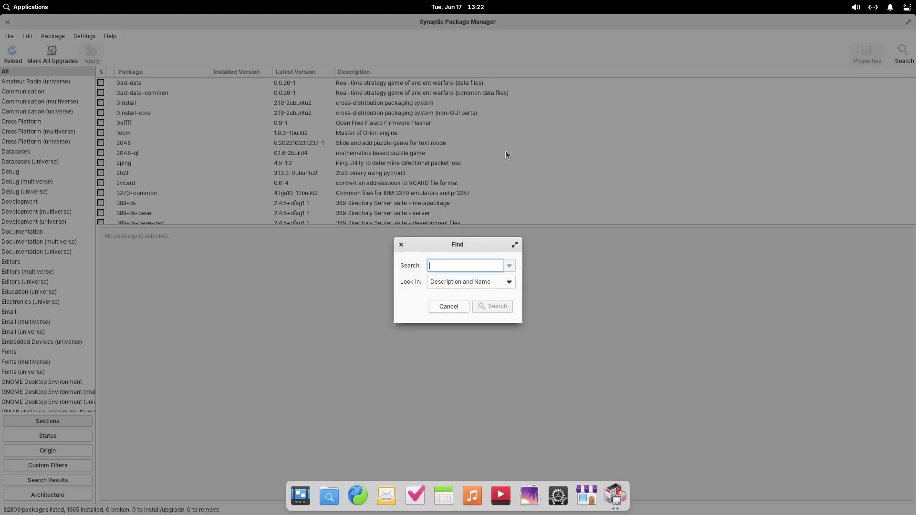
text(LibreOffice)
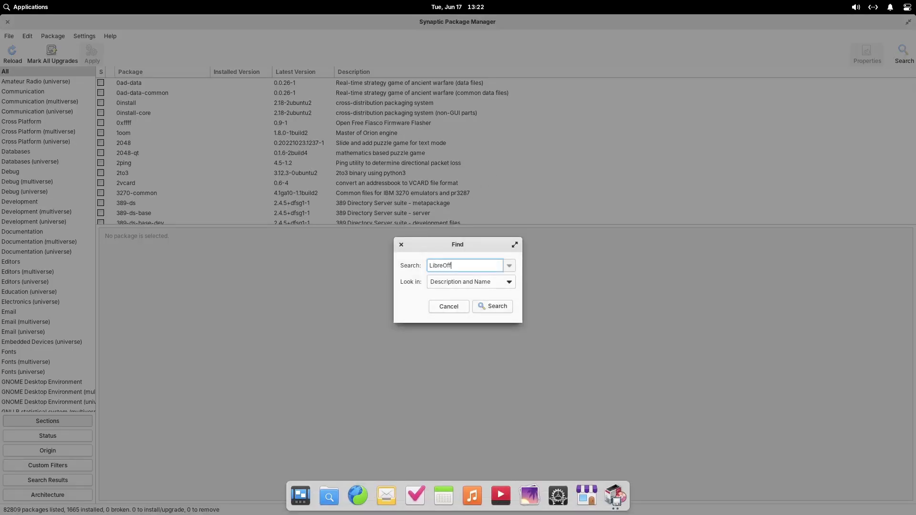
key(Return)
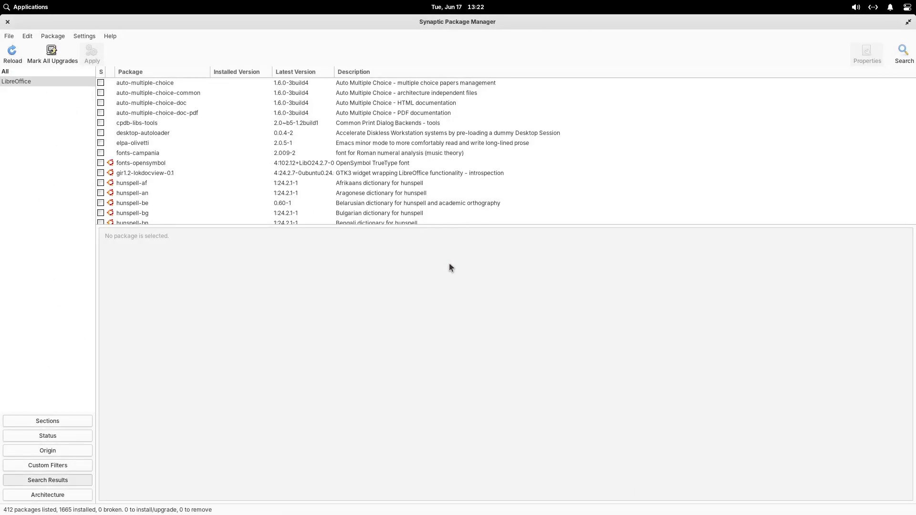
scroll(675, 144, down, 5)
scroll(678, 148, down, 3)
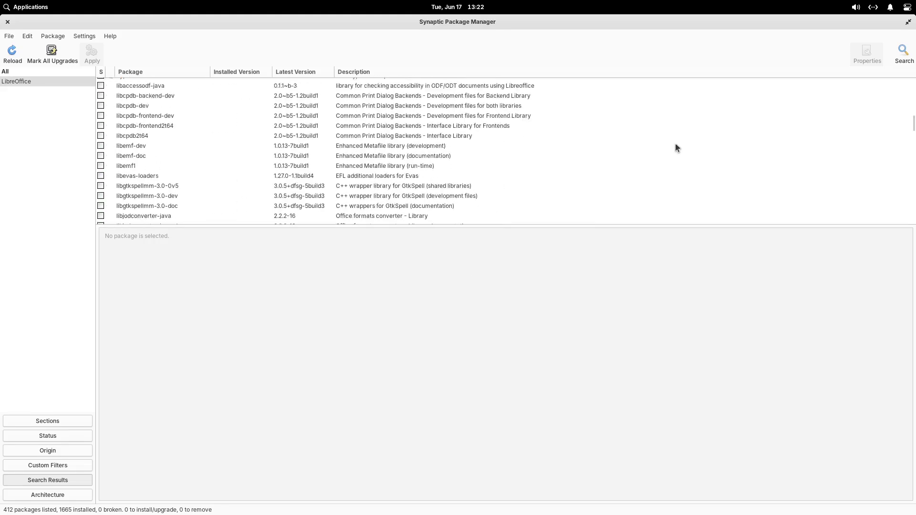
scroll(677, 148, up, 1)
scroll(677, 148, down, 3)
scroll(676, 147, down, 2)
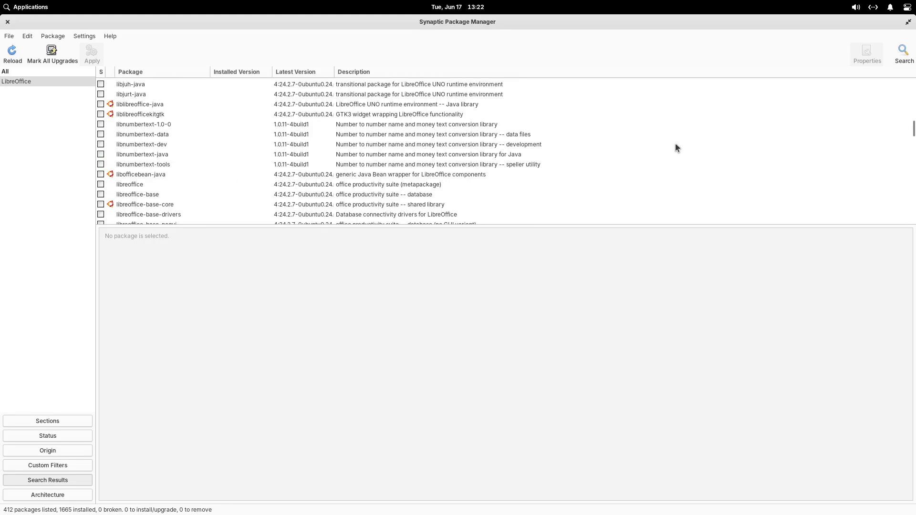
click(101, 185)
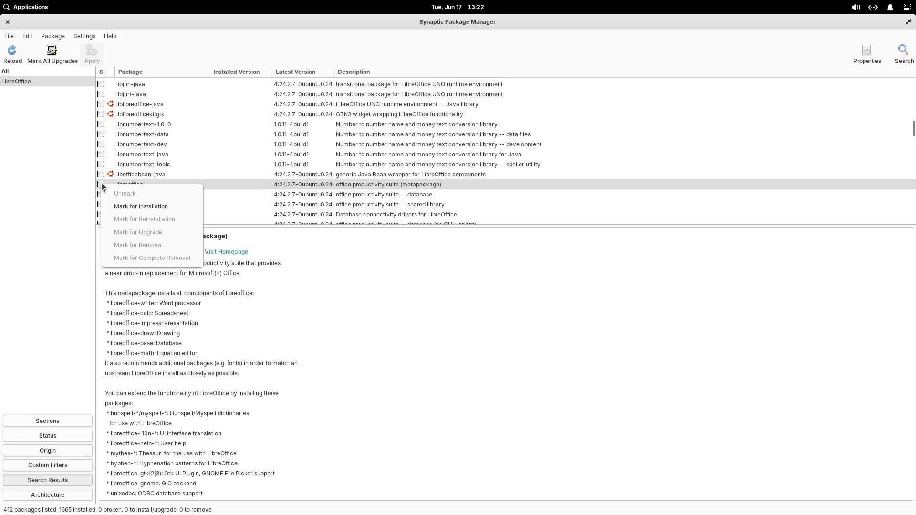
- Mark libreoffice plus its required dependencies for installation and apply the changes
click(120, 206)
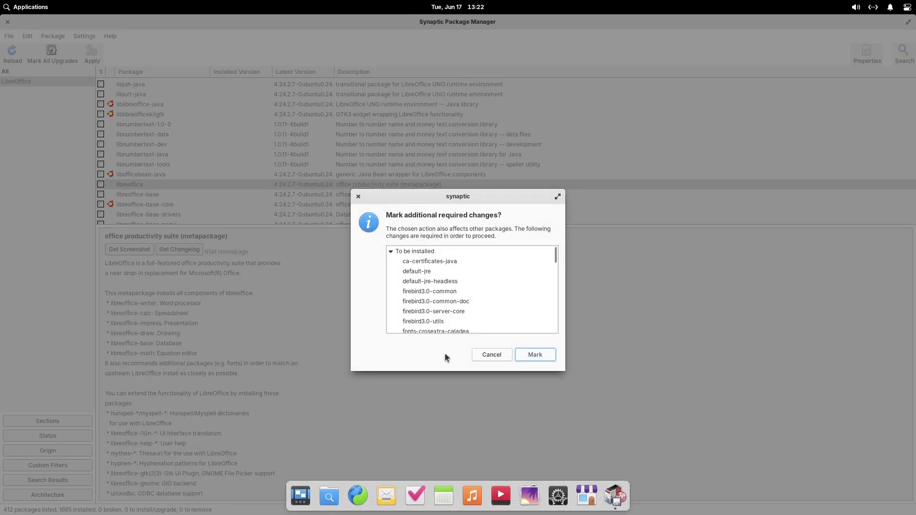
click(535, 355)
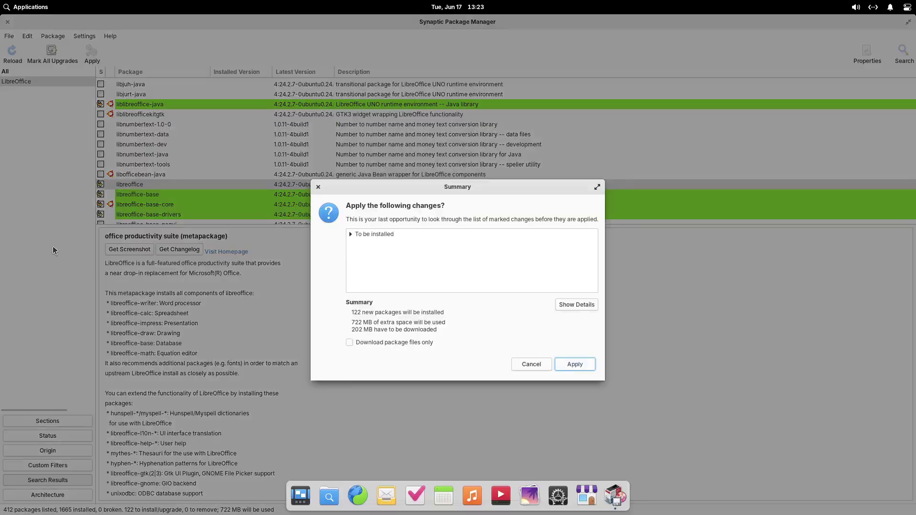
click(572, 366)
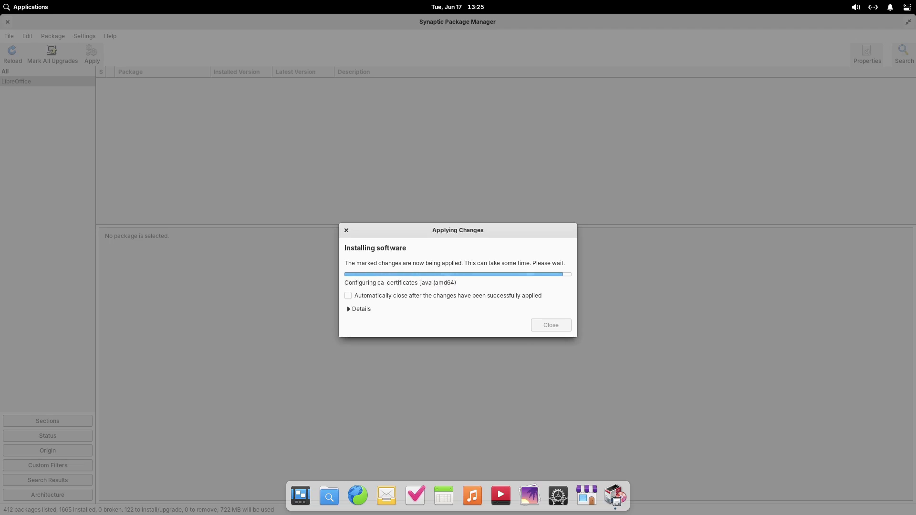
- Quit Synaptic, launch LibreOffice to its Start Center and close it, then open System Settings
key(Return)
key(ctrl+q)
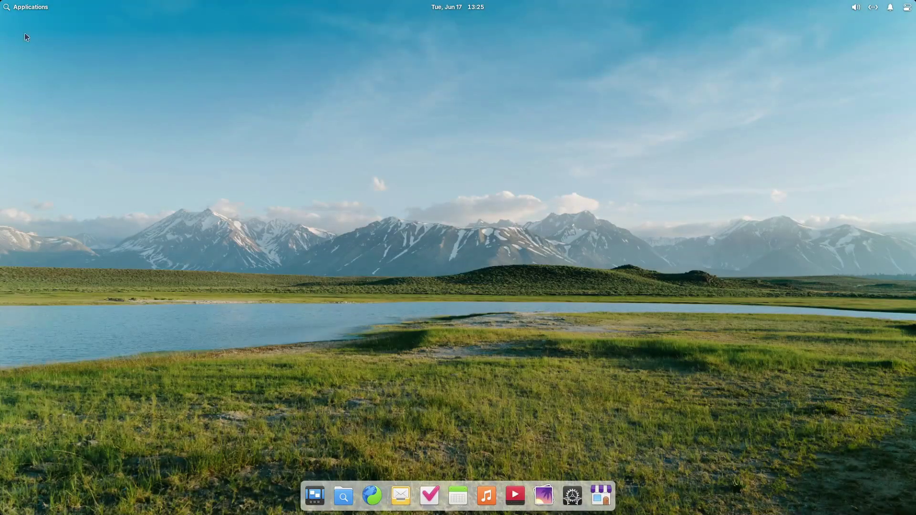
click(29, 8)
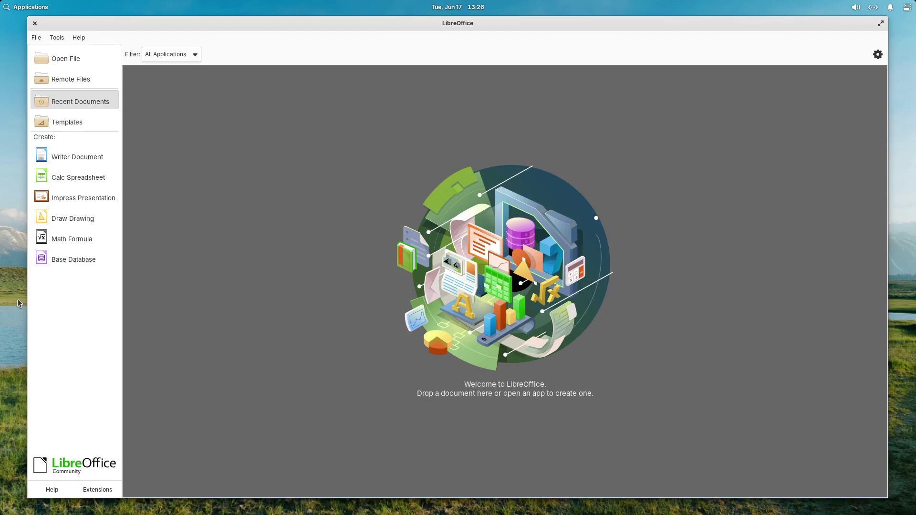
click(35, 23)
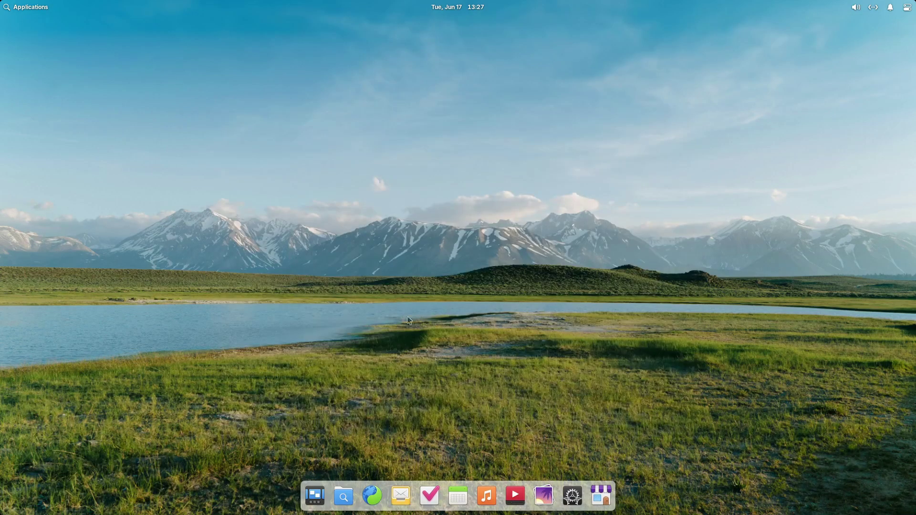
click(567, 498)
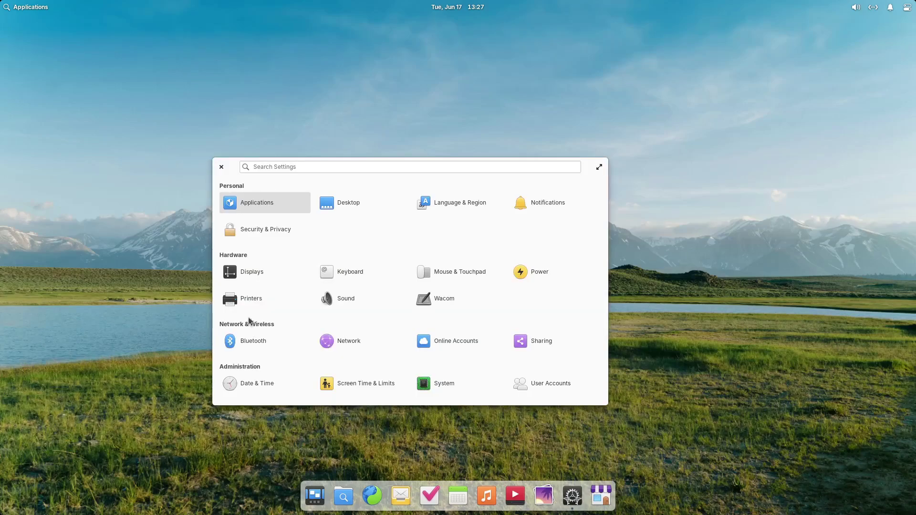
- Set Firefox as the default Web Browser under Applications, then view the Startup apps list
click(599, 167)
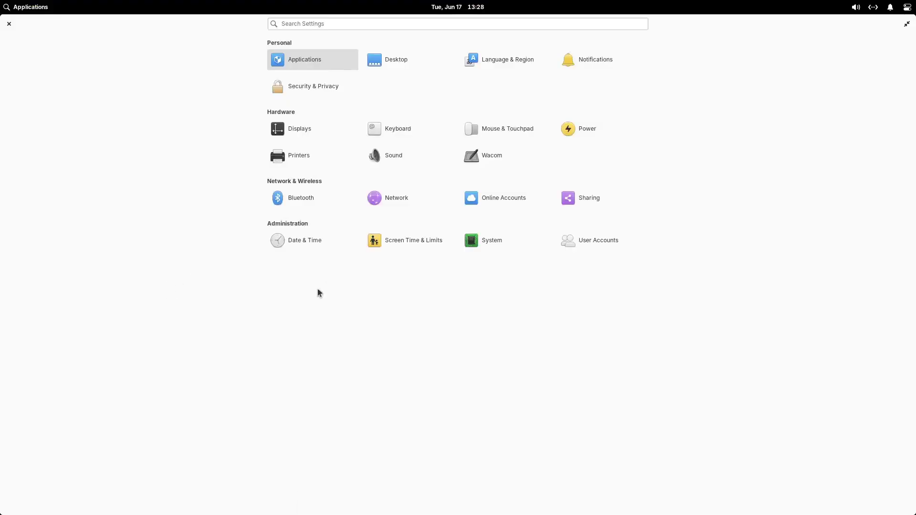
click(285, 71)
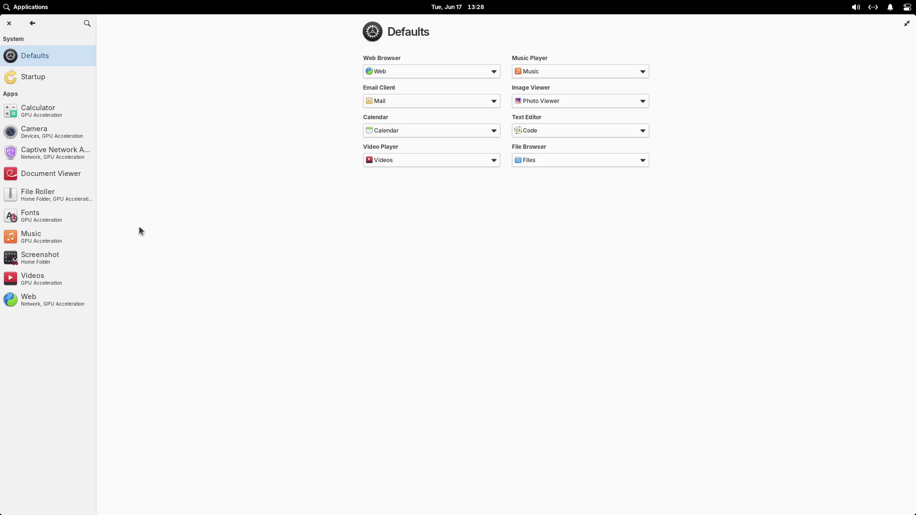
click(10, 24)
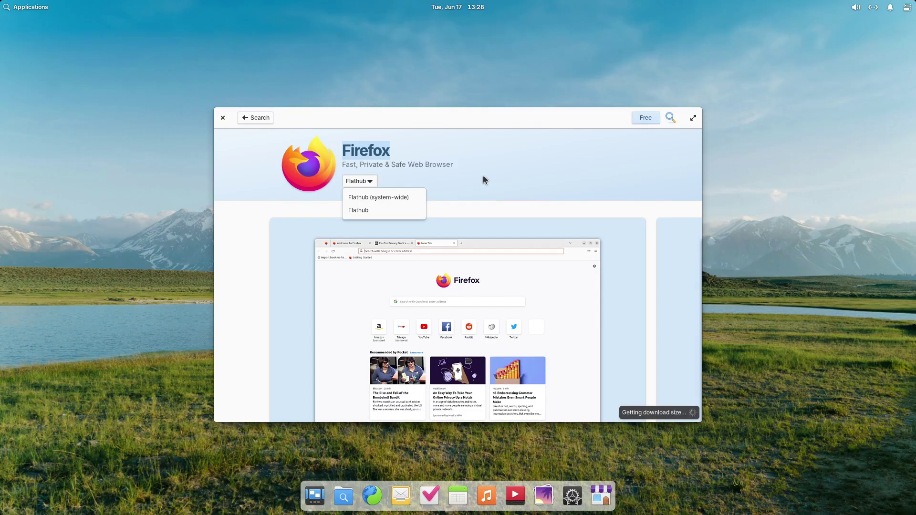
click(483, 176)
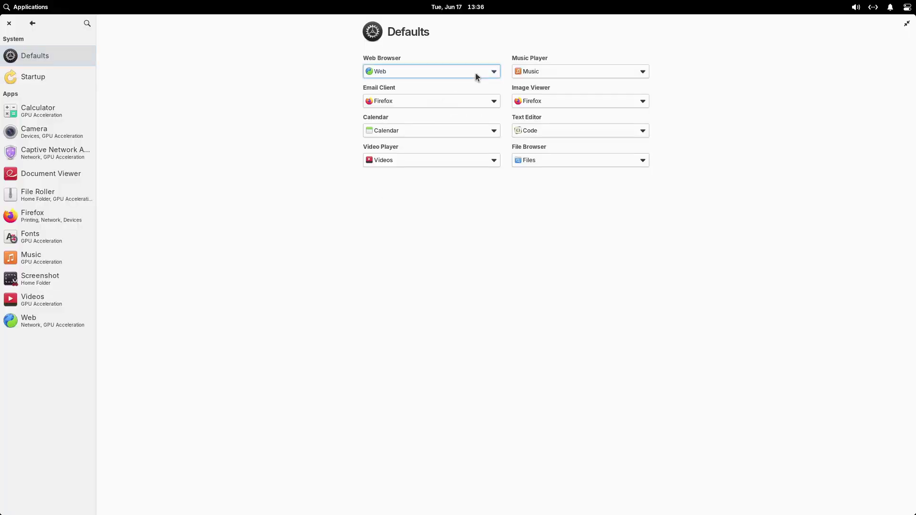
click(474, 74)
click(450, 105)
click(36, 78)
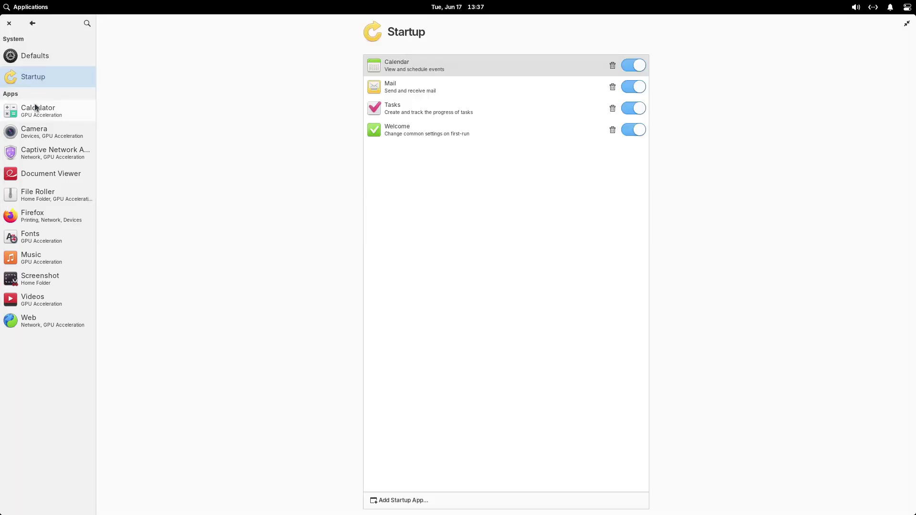
click(37, 114)
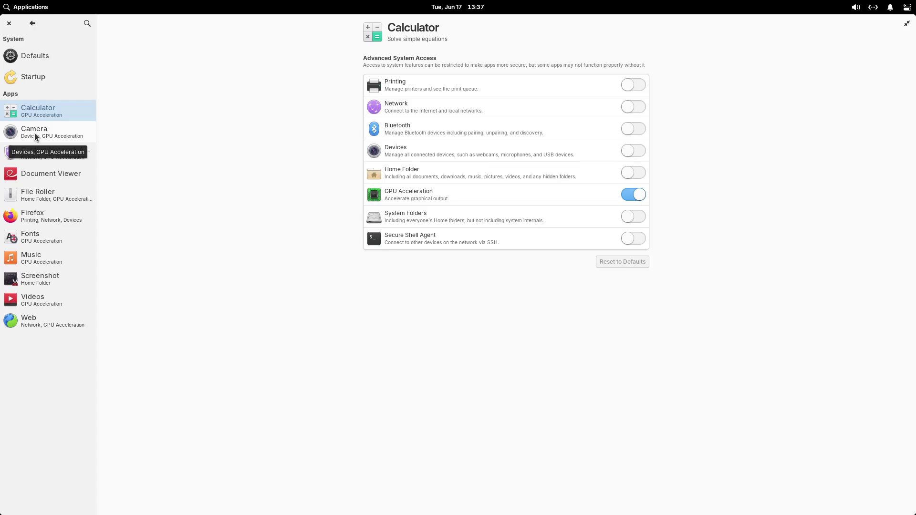
click(34, 132)
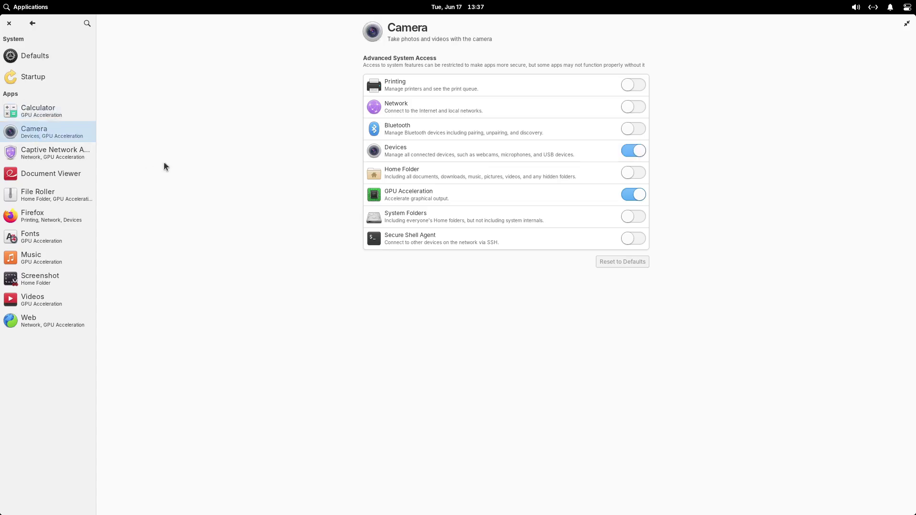
click(67, 154)
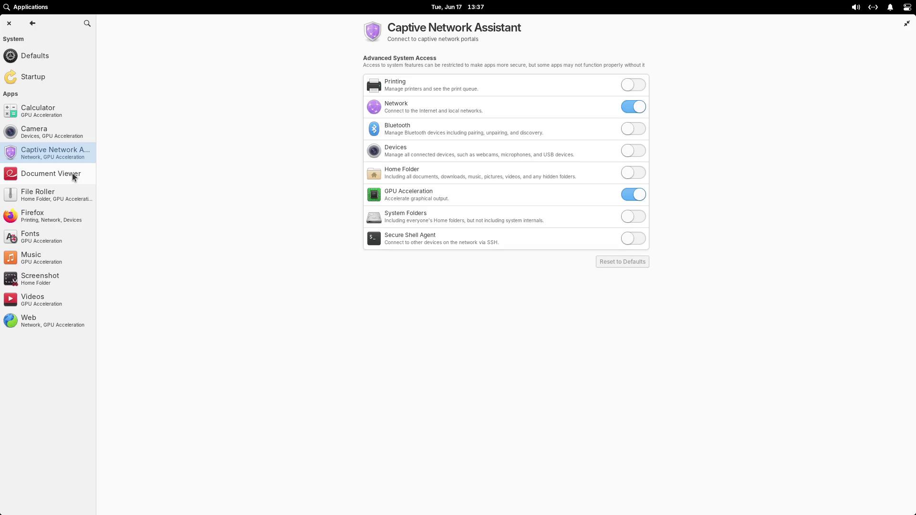
click(74, 177)
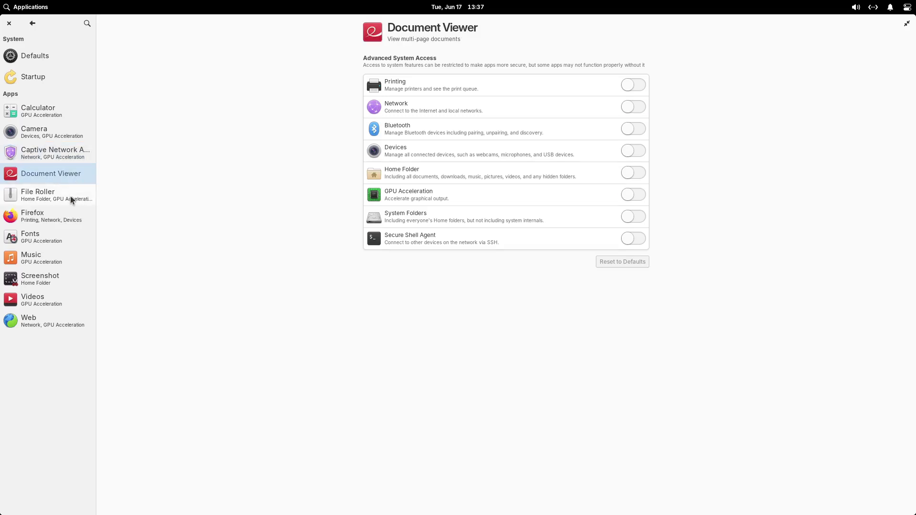
click(70, 195)
click(50, 222)
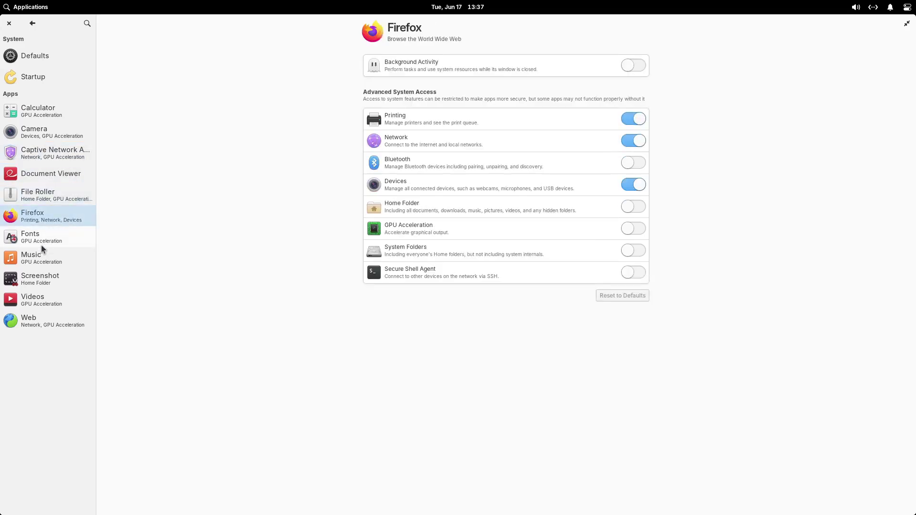
click(46, 242)
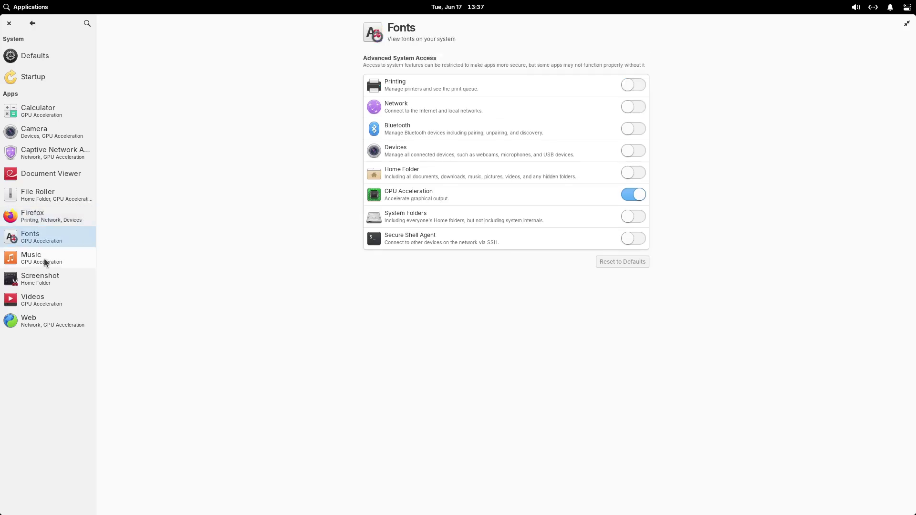
click(44, 263)
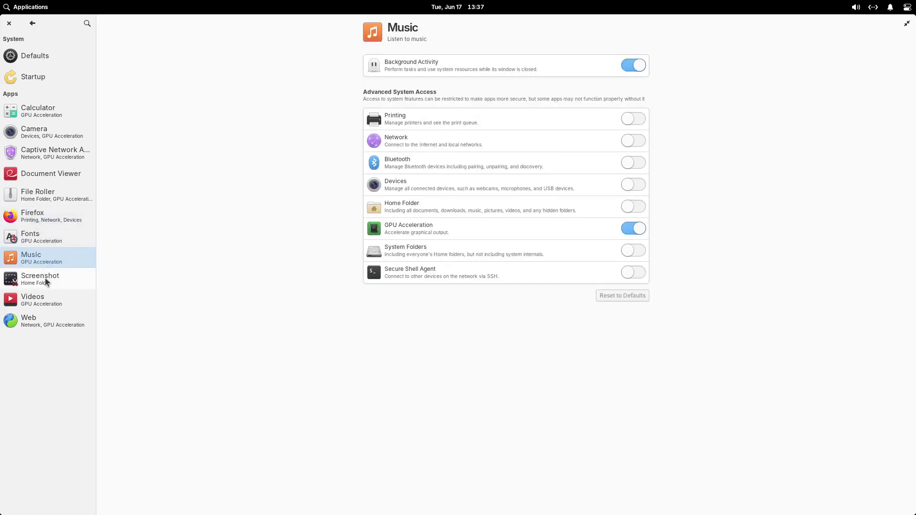
click(46, 280)
click(42, 306)
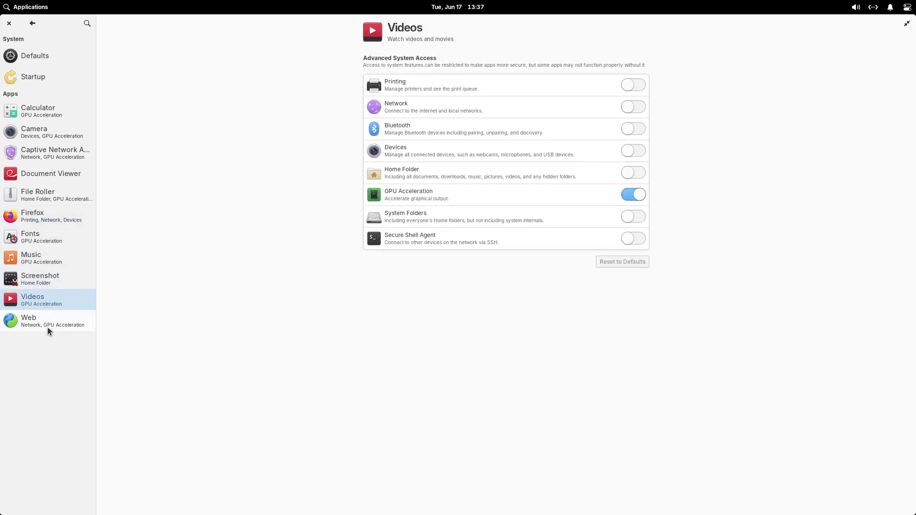
click(47, 327)
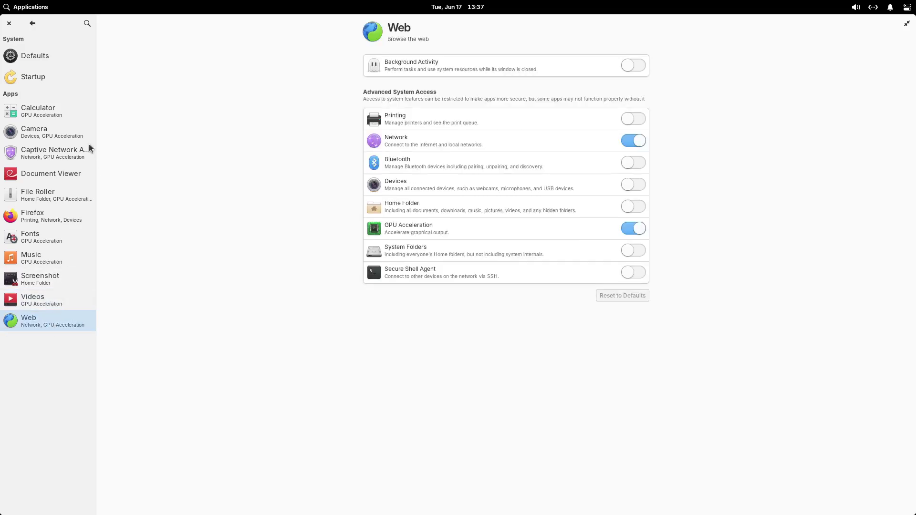
click(29, 58)
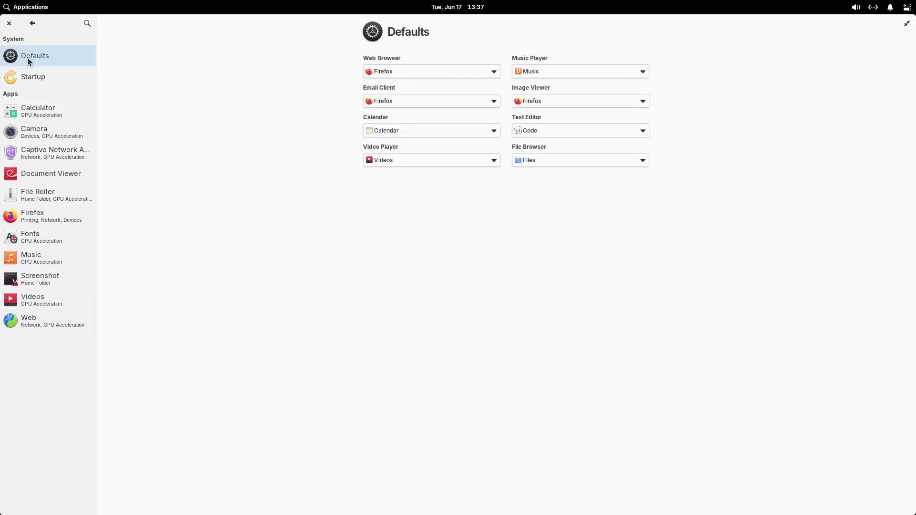
click(33, 24)
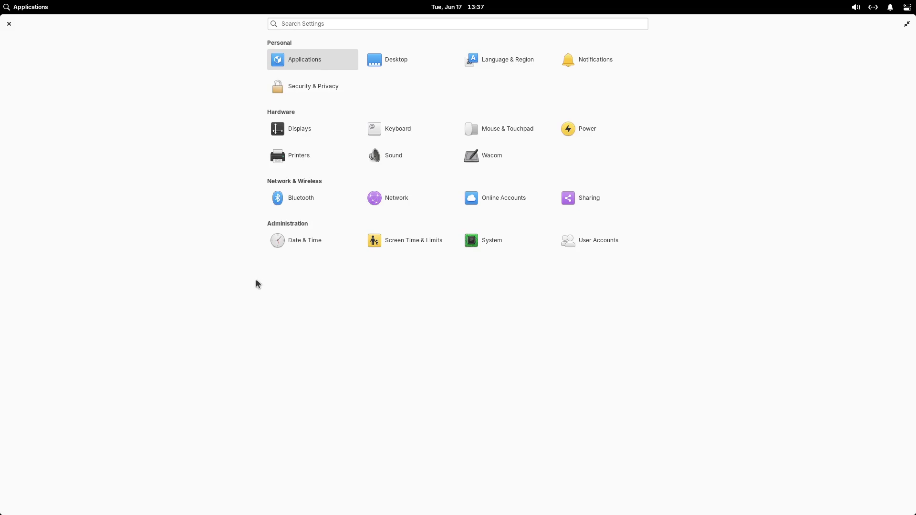
- Preview the desert dune and red canyon wallpapers, then apply the aurora sea-arch image
click(387, 60)
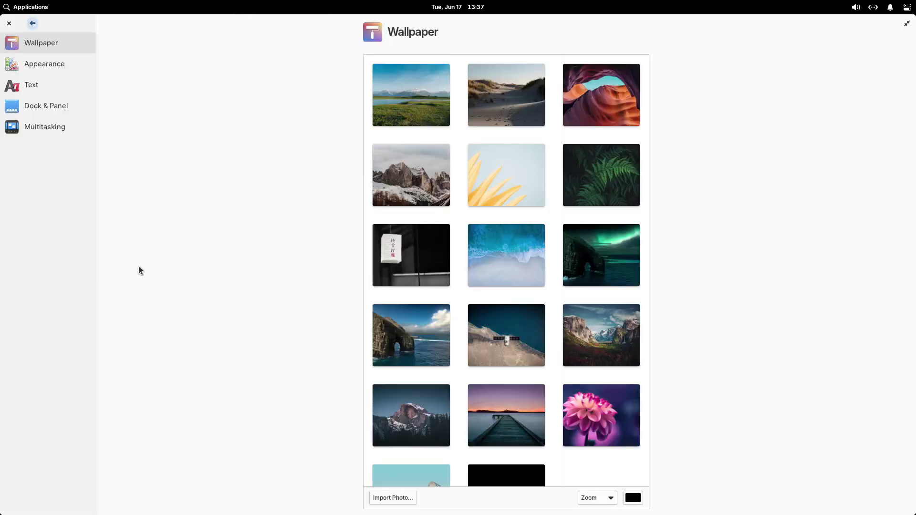
click(906, 23)
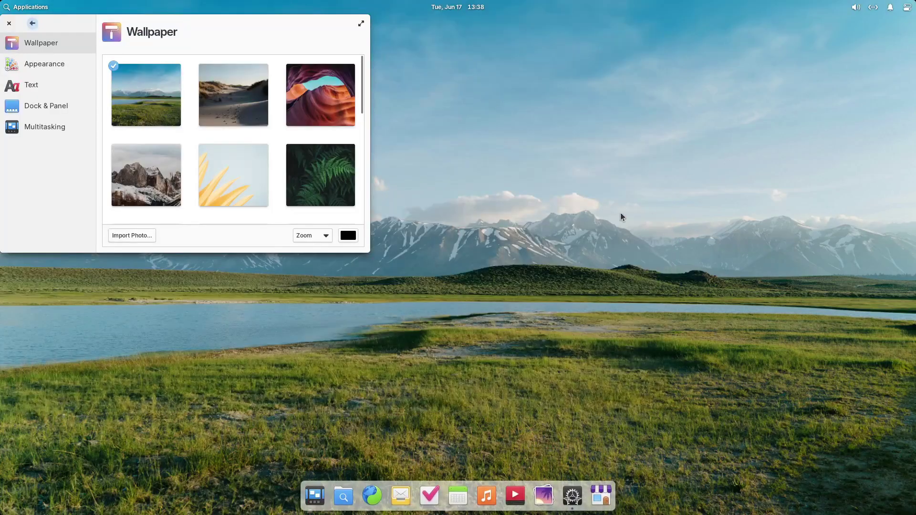
click(214, 105)
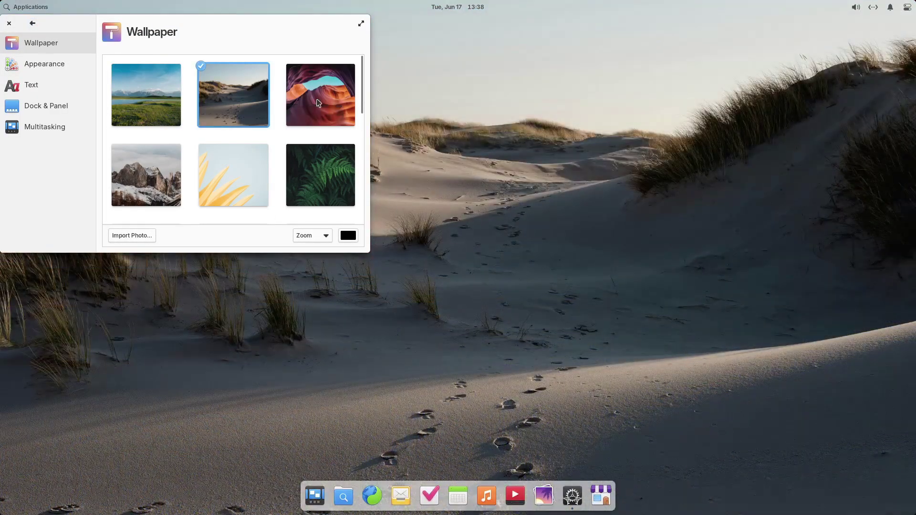
click(311, 97)
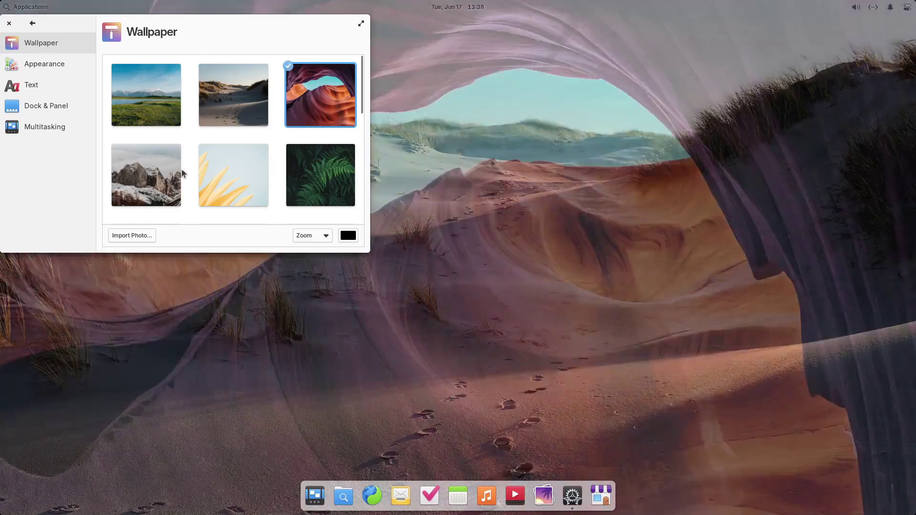
scroll(245, 151, down, 1)
scroll(246, 151, down, 5)
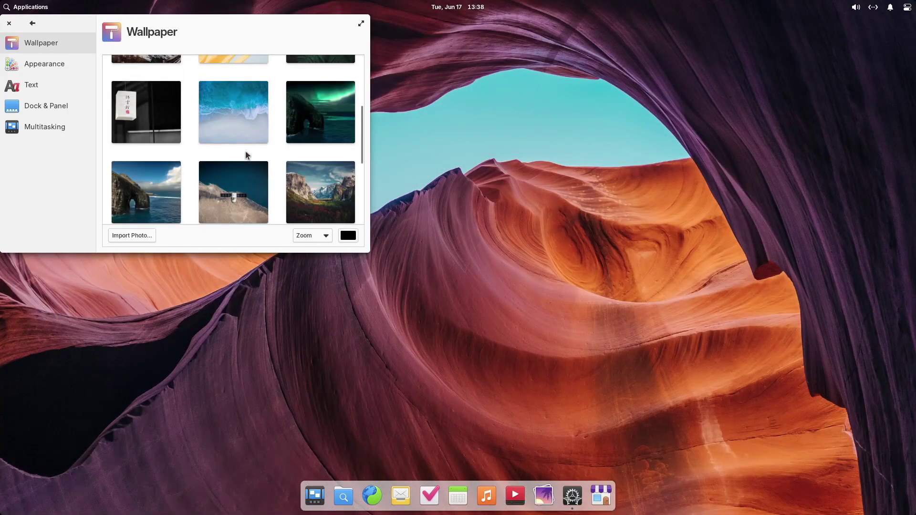
click(320, 112)
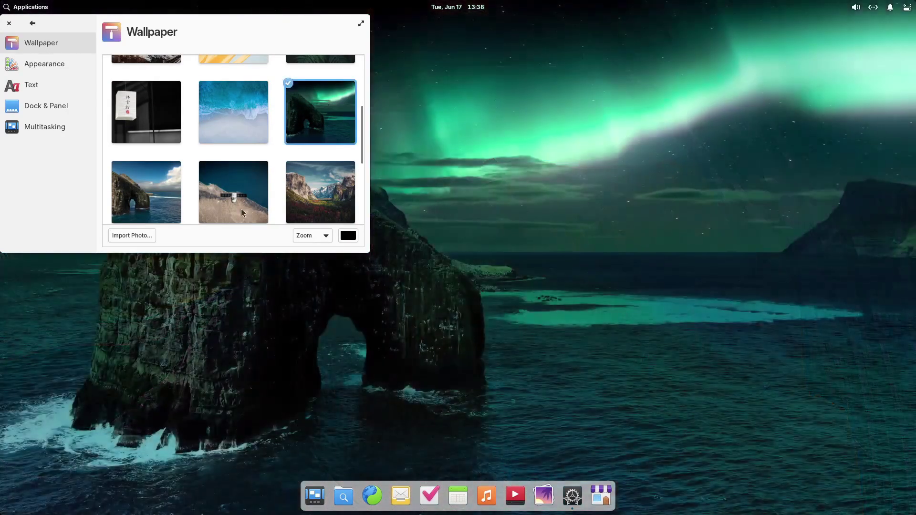
key(alt+Left)
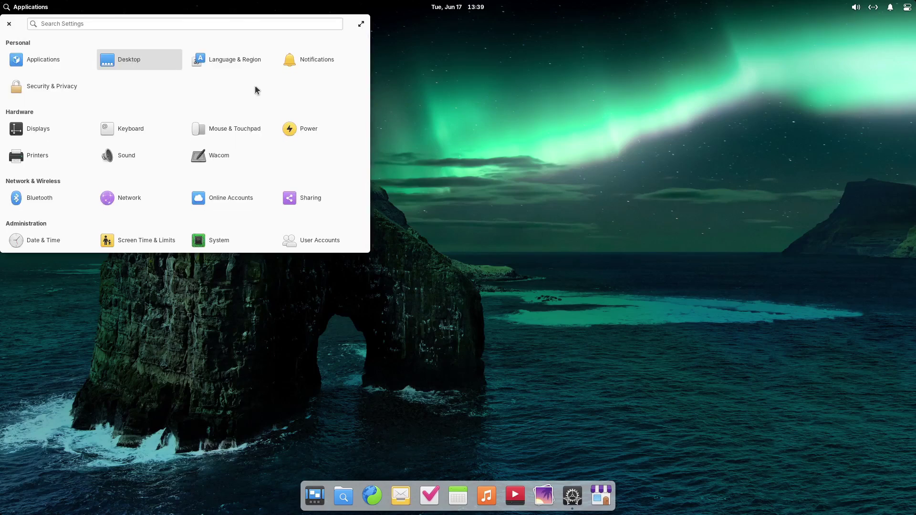
drag(8, 26, 95, 57)
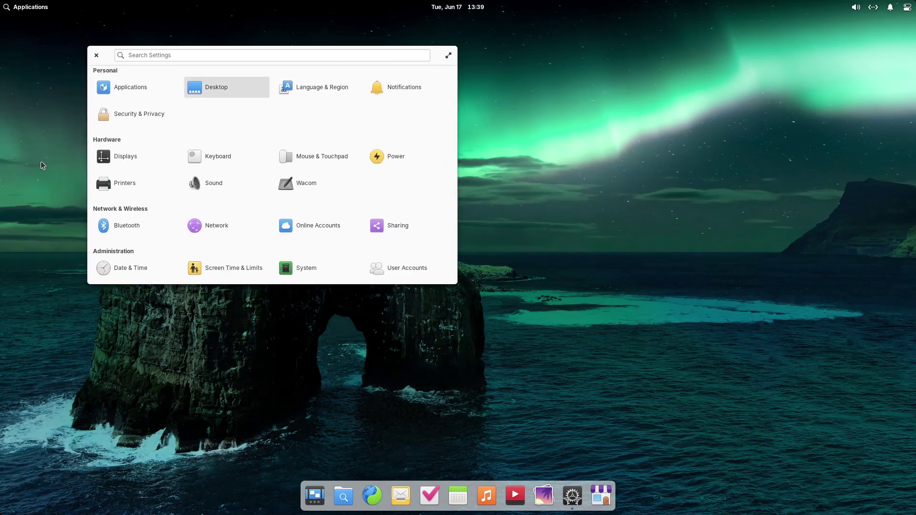
- Open Security & Privacy, maximize System Settings, and move down to the Firewall page
click(121, 117)
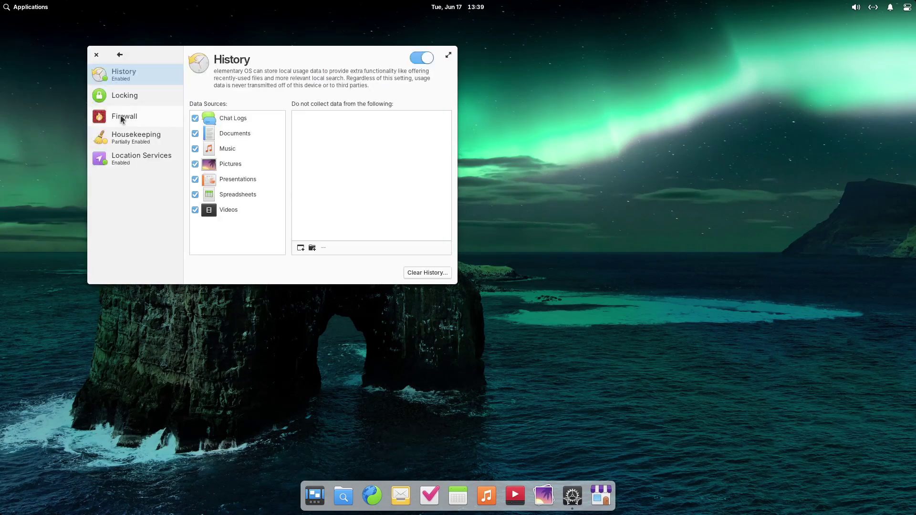
click(446, 57)
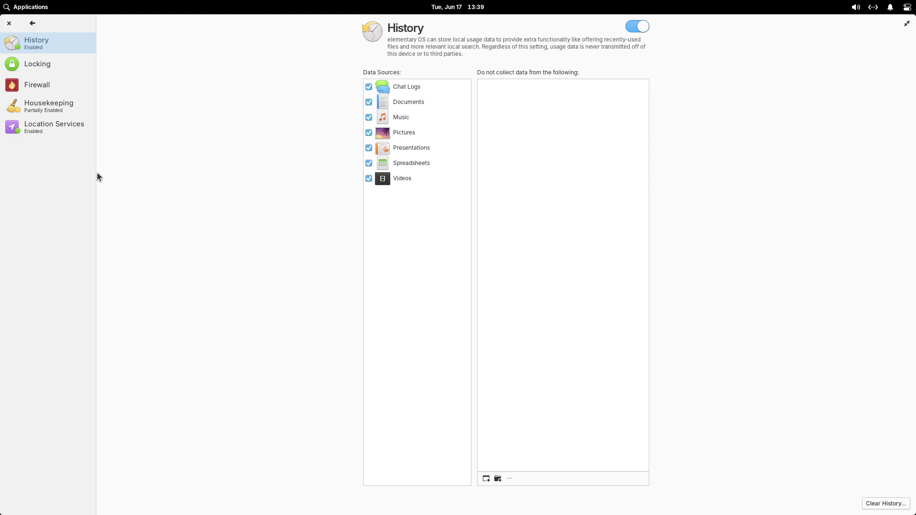
key(Down)
key(Down)
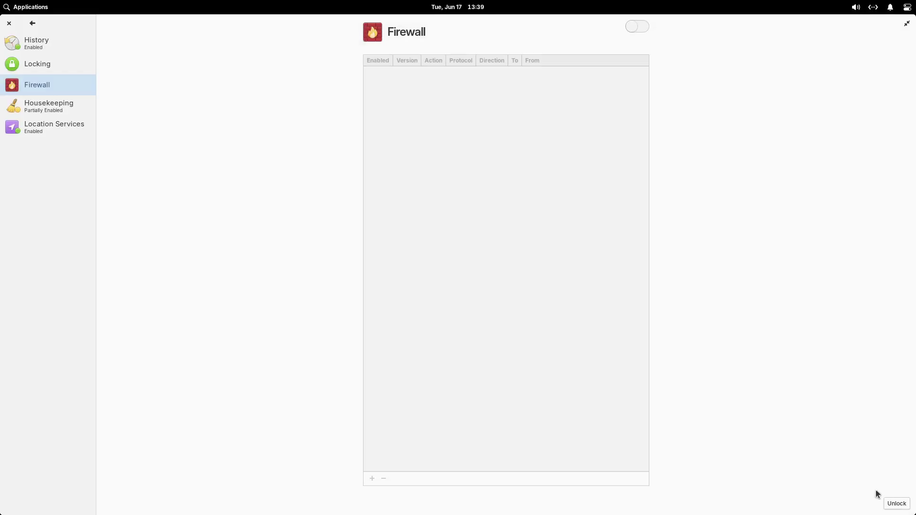
- Unlock the firewall settings with the administrator password and switch the Firewall on
click(896, 503)
text(**********)
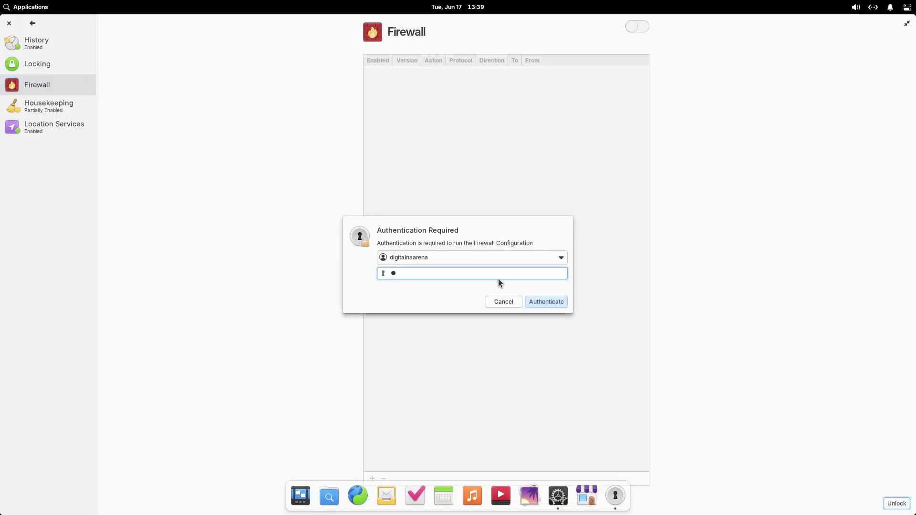
key(Return)
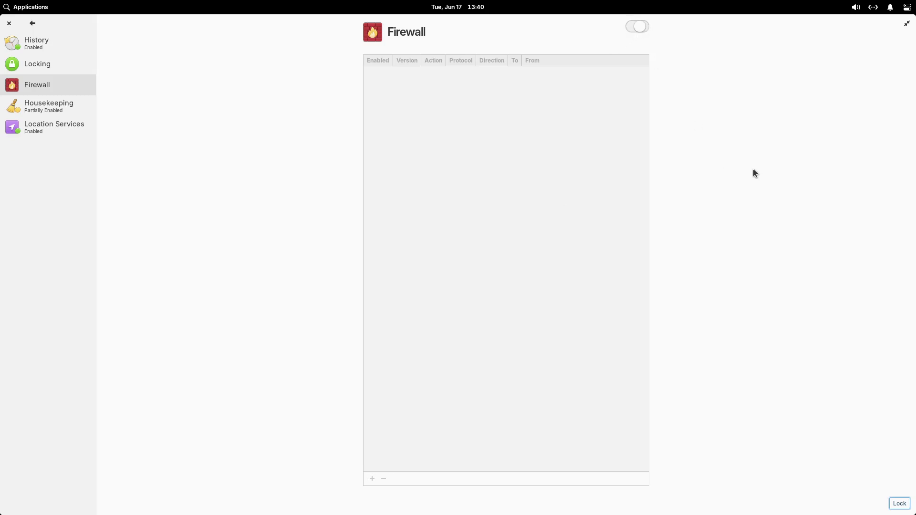
key(space)
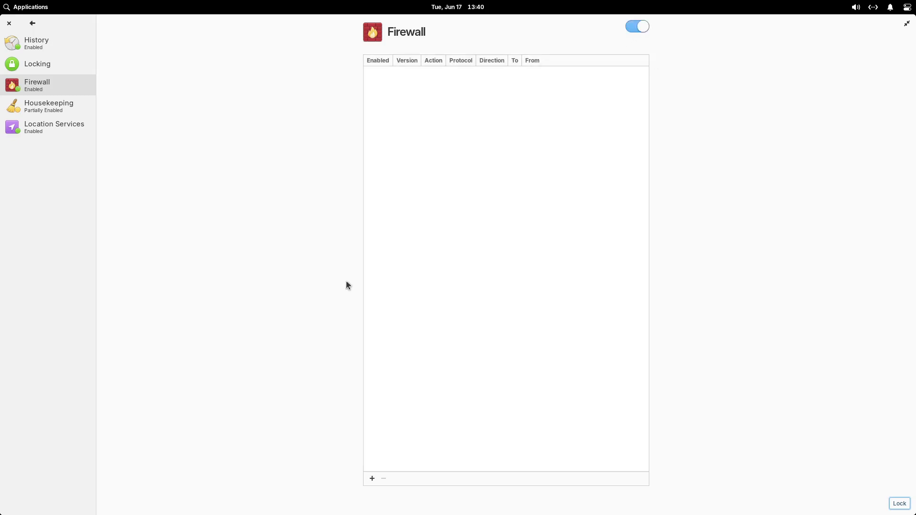
- Open and dismiss the new firewall rule form, view Location Services, then quit Settings
click(371, 479)
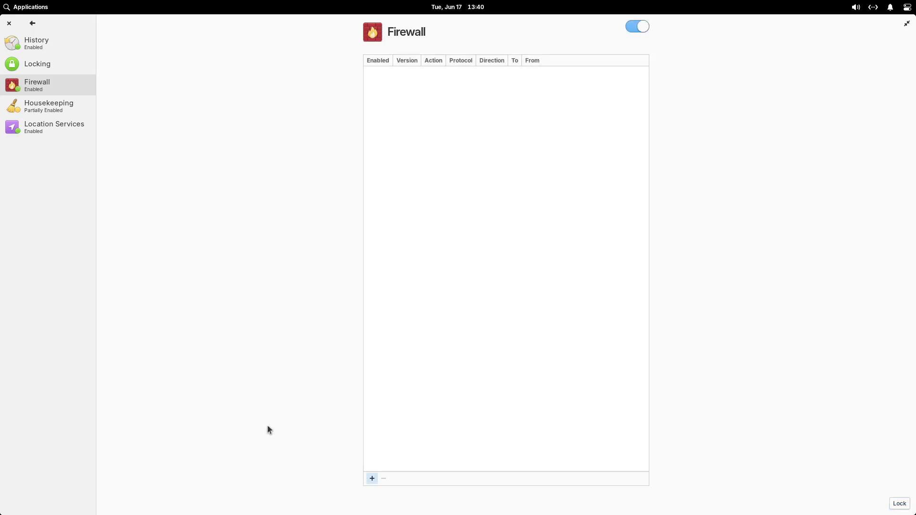
click(257, 363)
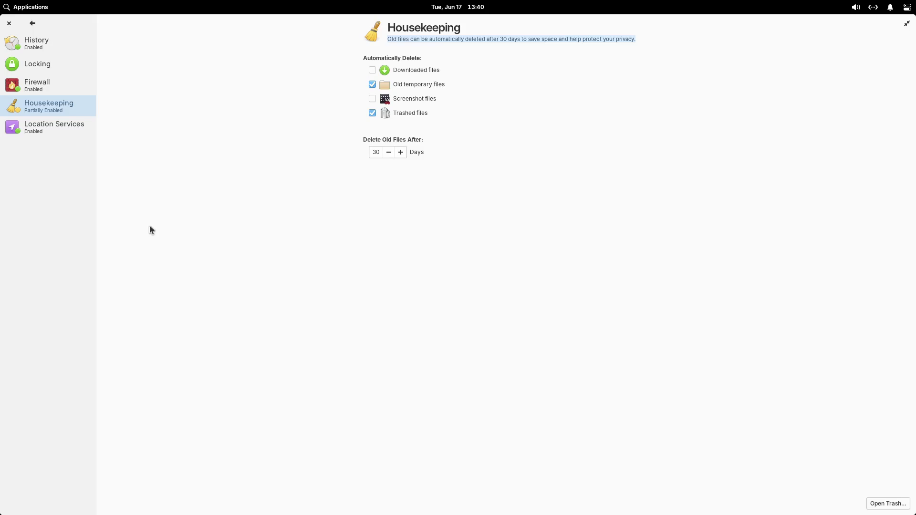
click(58, 133)
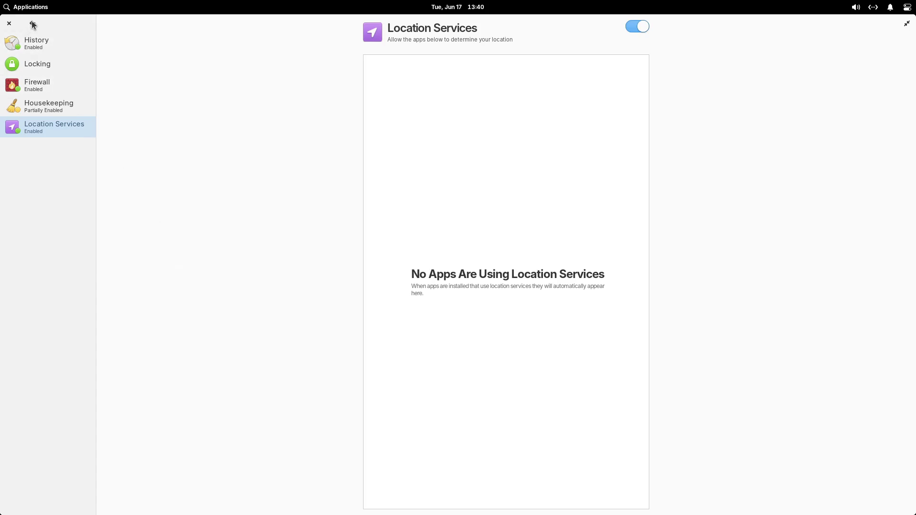
key(ctrl+q)
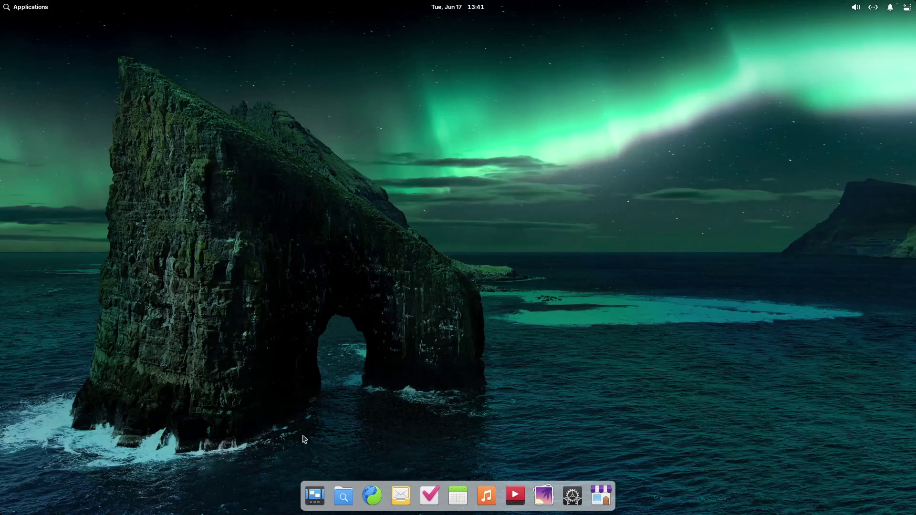
- Open Files on the home folder, maximize and restore its window, then launch AppCenter
click(345, 498)
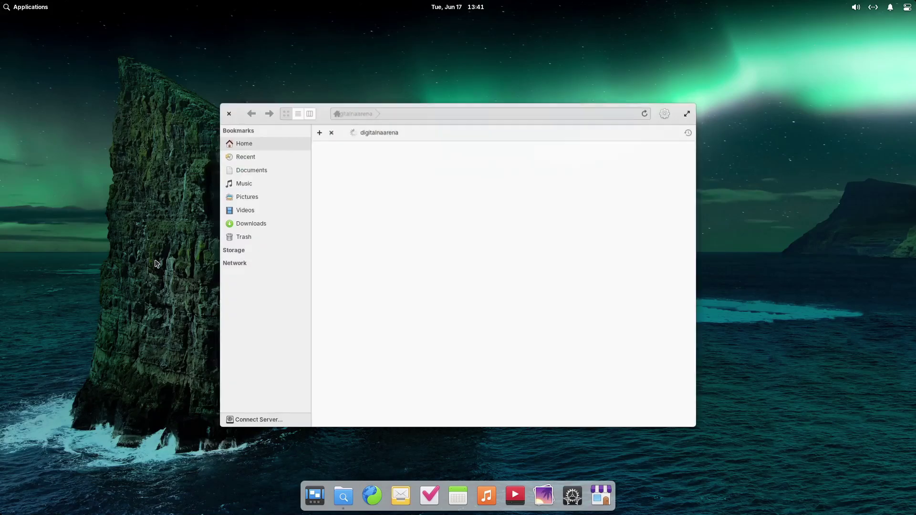
click(687, 113)
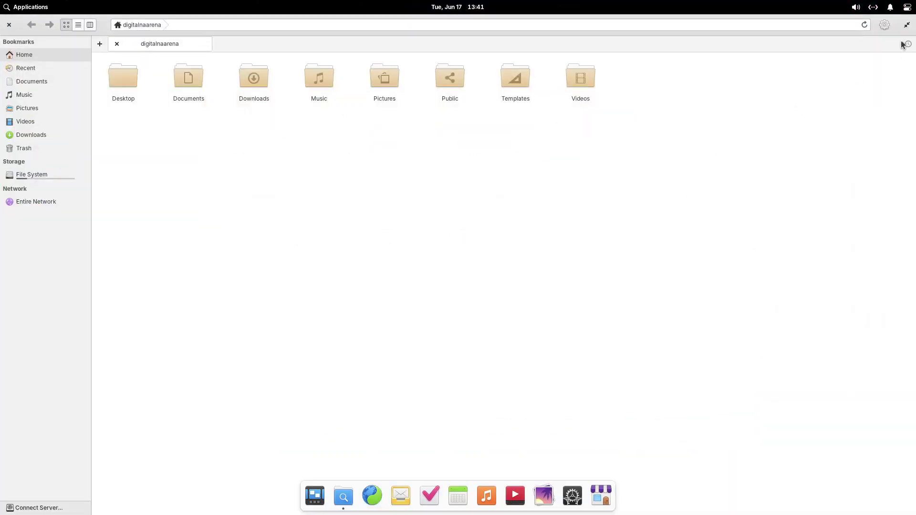
click(907, 25)
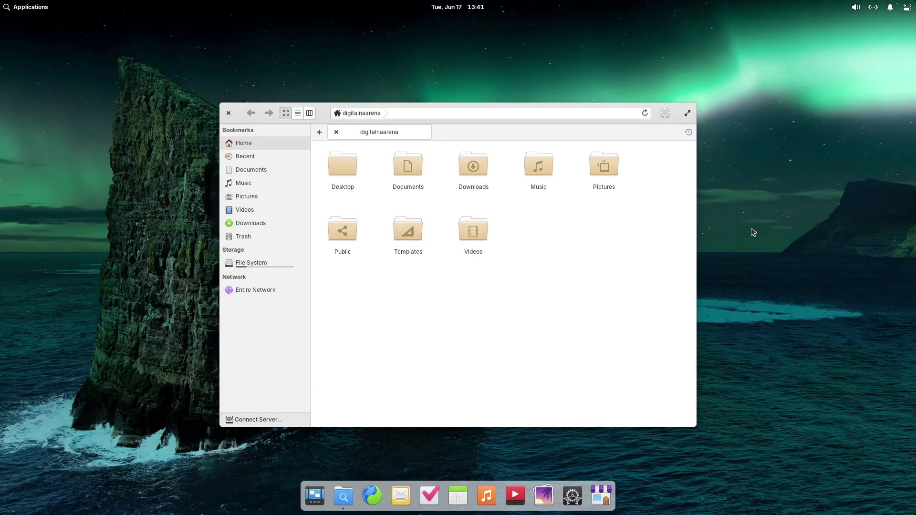
click(602, 498)
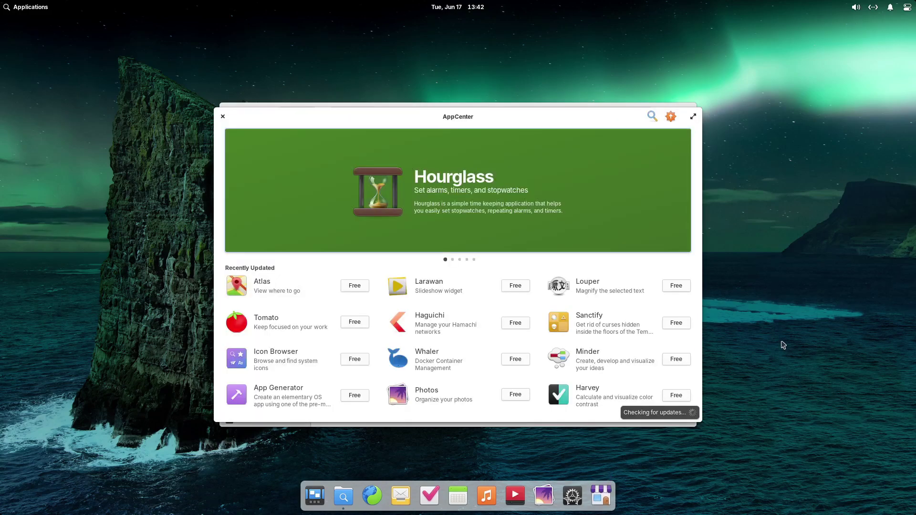
- Search AppCenter for 'pantheon', install Pantheon Tweaks for free, and open it
click(652, 117)
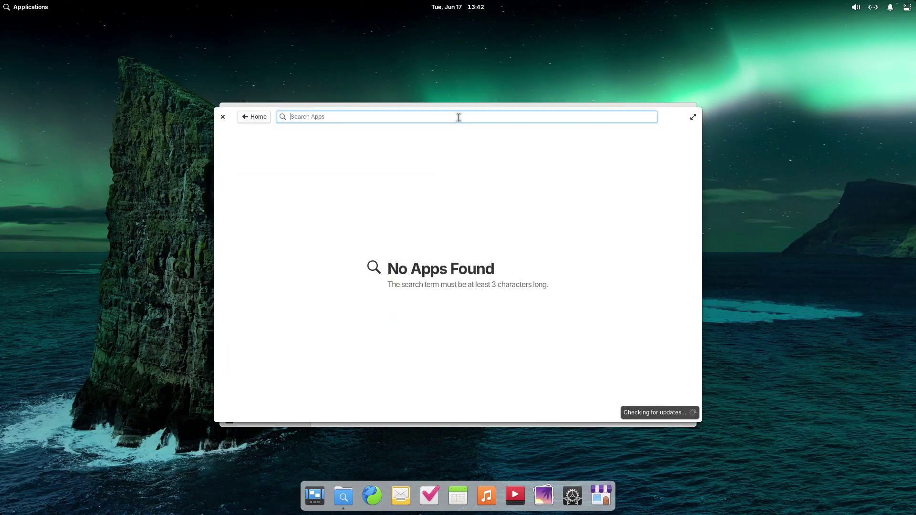
text(p)
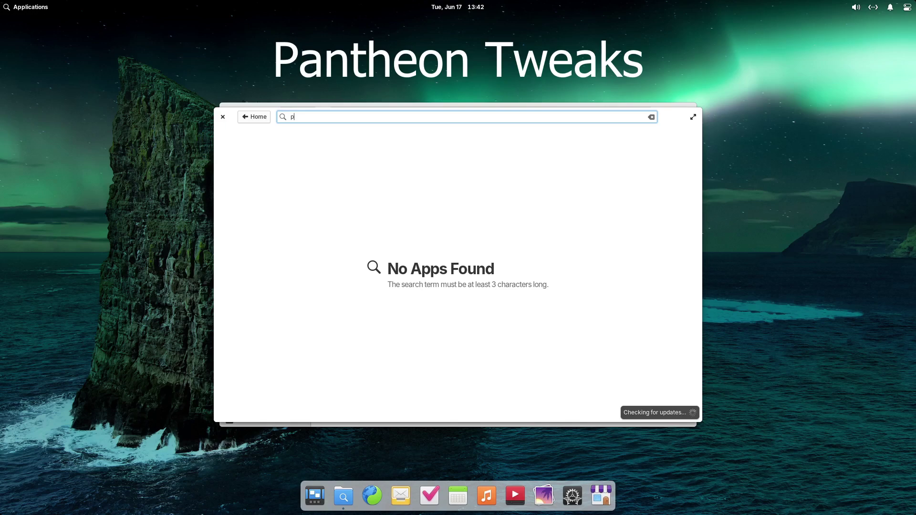
text(antheon)
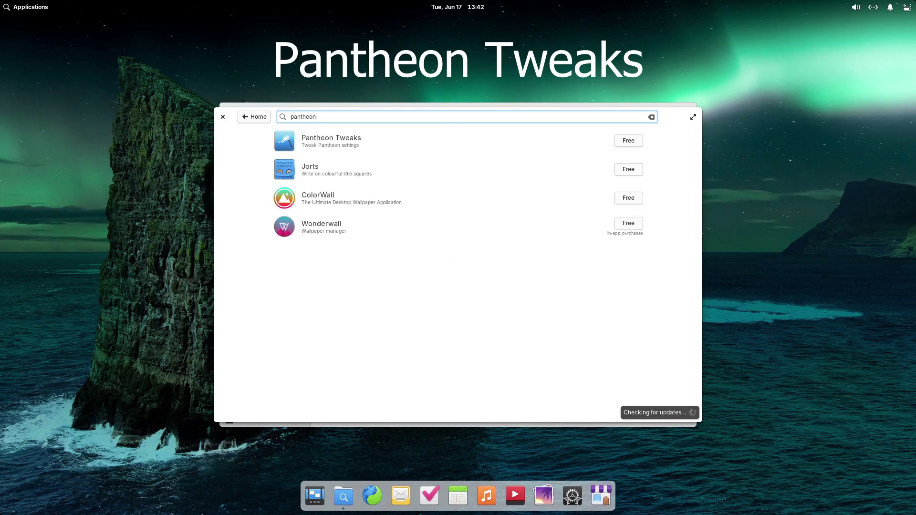
click(370, 138)
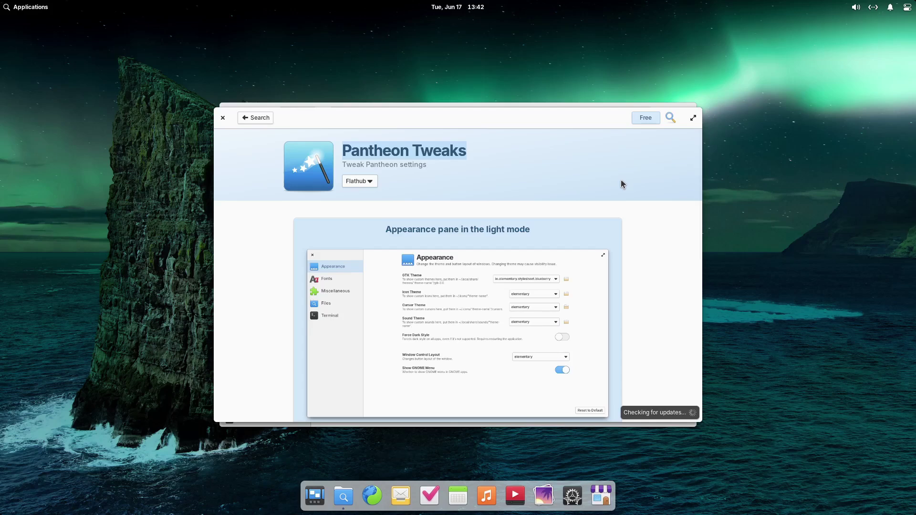
click(645, 117)
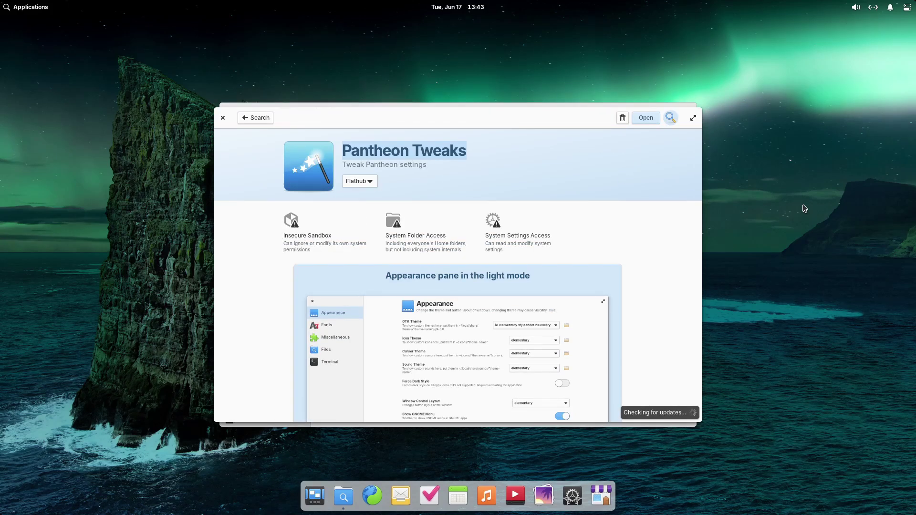
click(805, 207)
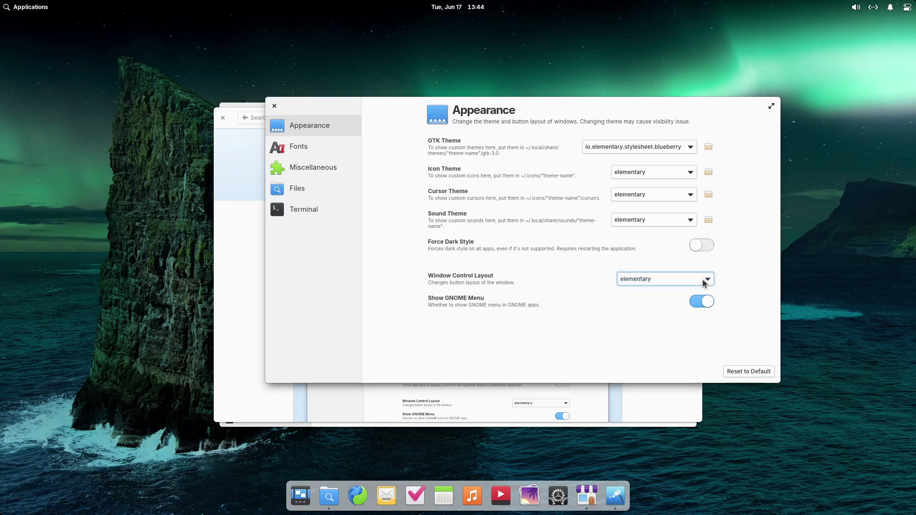
- Set Window Control Layout to macOS, then minimize the Tweaks, AppCenter and Files windows
click(704, 284)
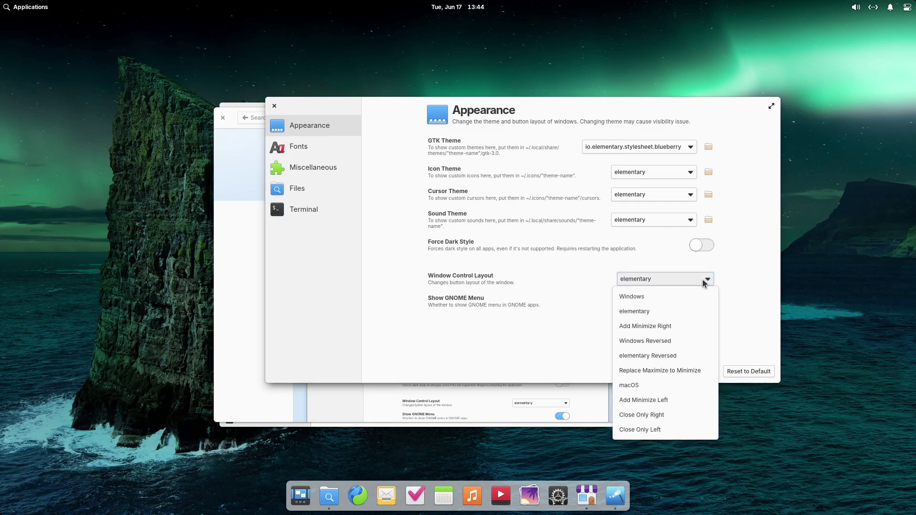
click(629, 385)
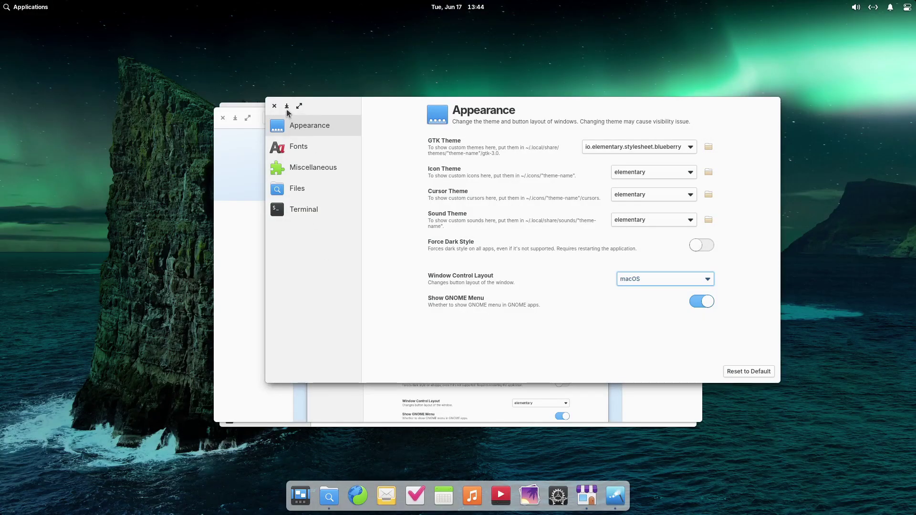
click(286, 105)
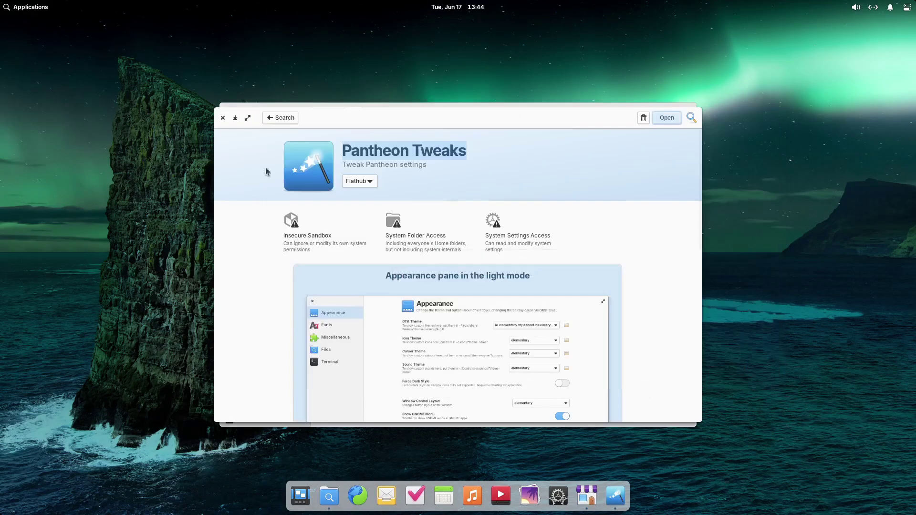
click(235, 118)
click(243, 114)
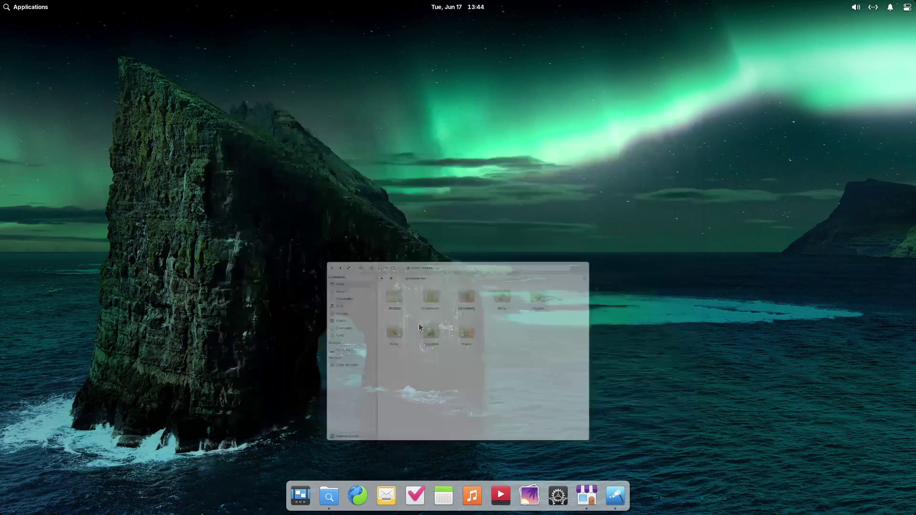
- Restore Files, AppCenter and Tweaks from the dock, then close all three with the left-side buttons
click(329, 505)
click(586, 499)
click(609, 501)
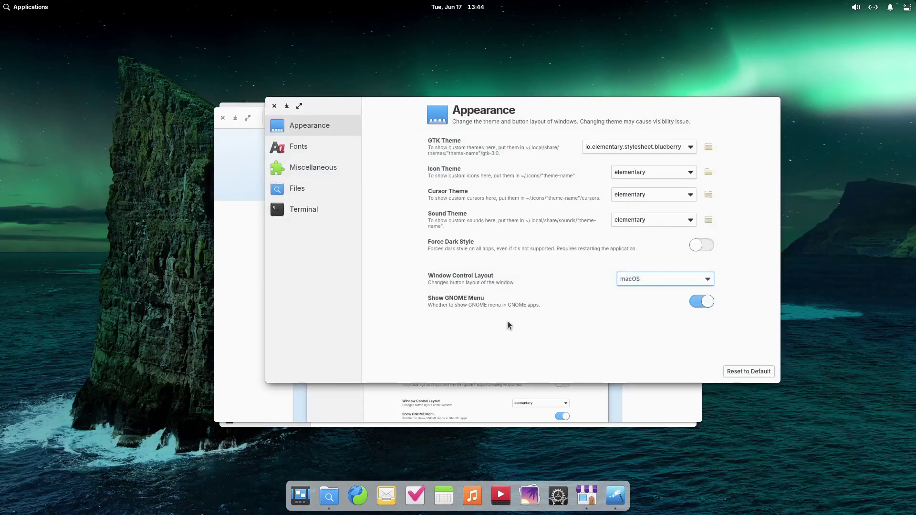
click(274, 107)
click(222, 118)
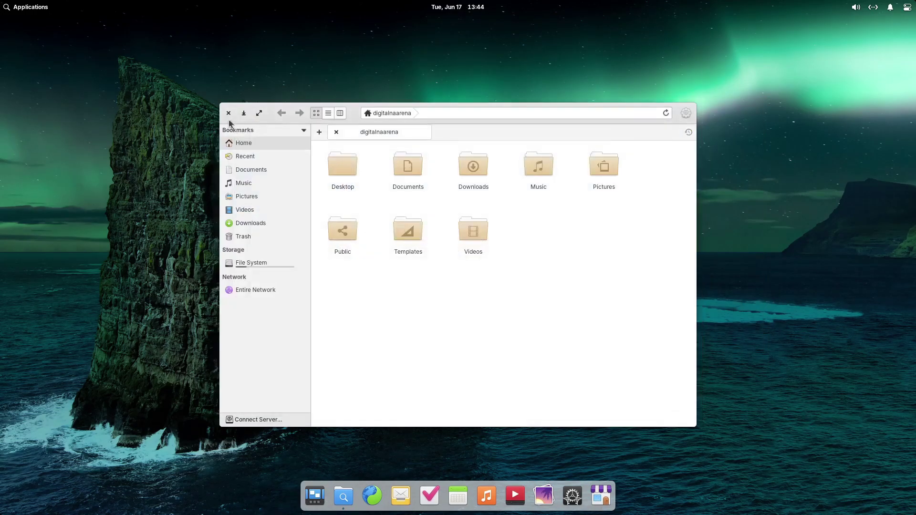
click(228, 114)
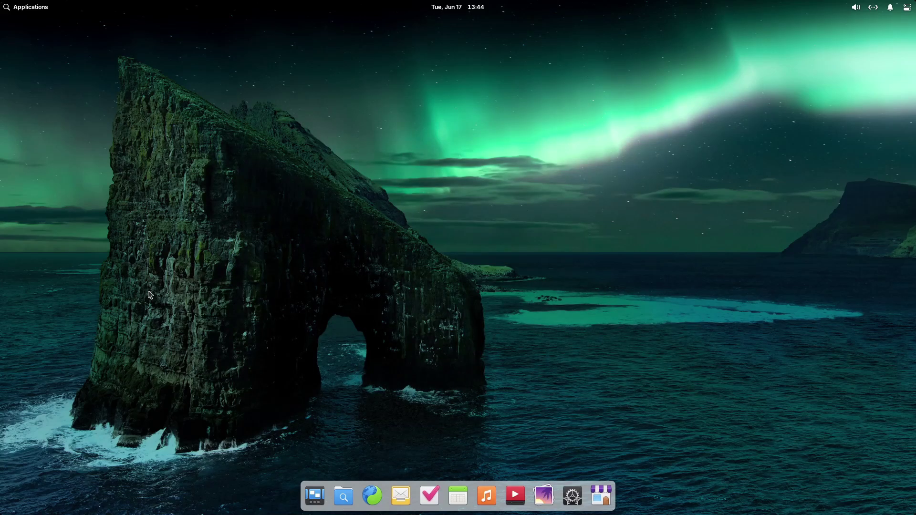
- Remove the Web browser from the dock and pin Firefox via Keep in Dock
right_click(371, 498)
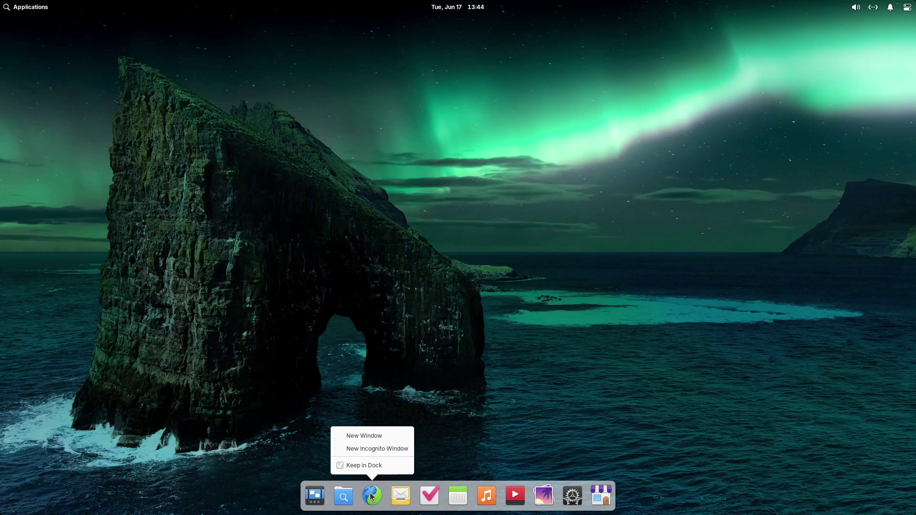
click(372, 466)
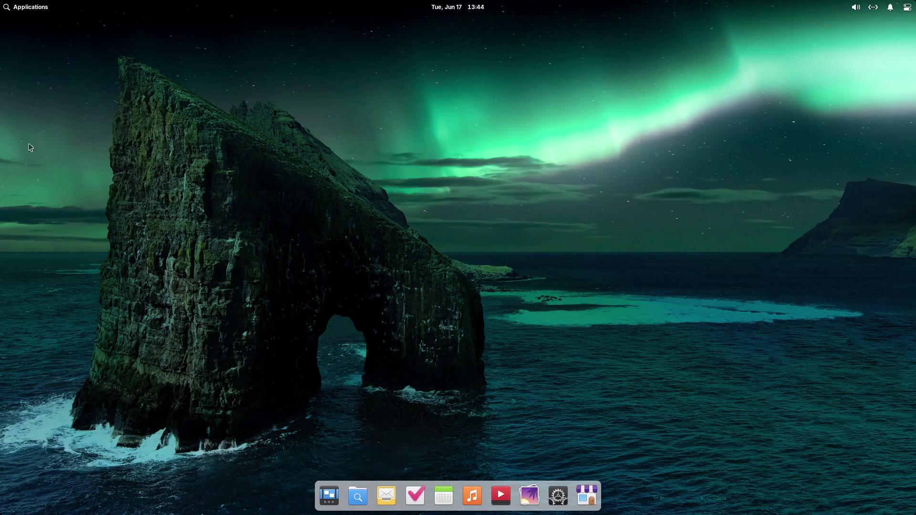
click(22, 11)
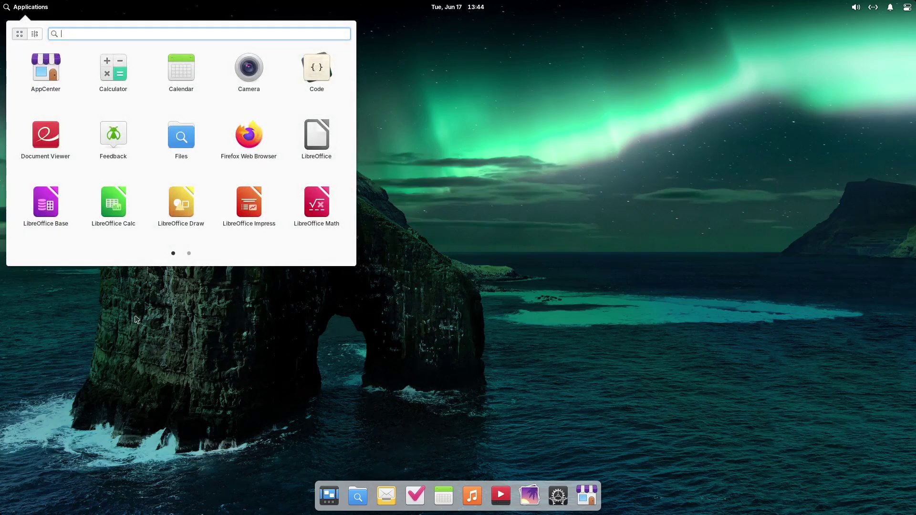
right_click(243, 135)
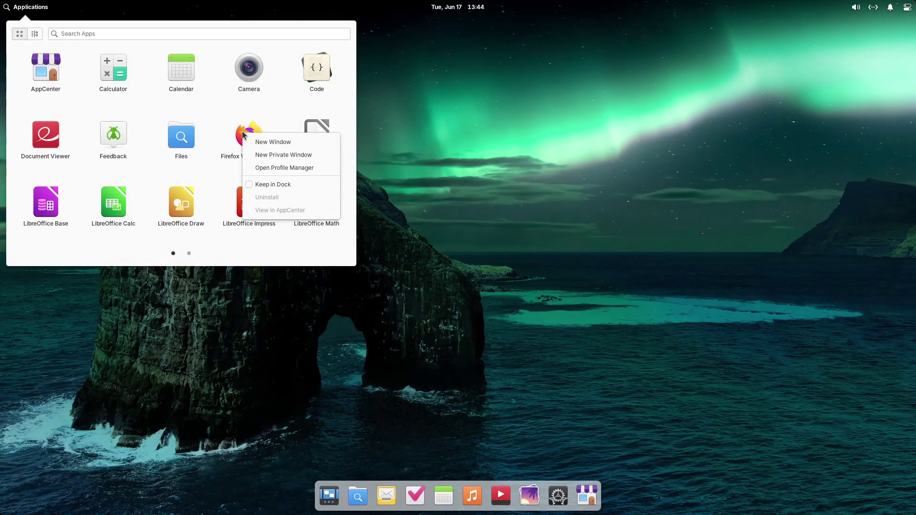
click(272, 184)
- Drag Terminal into the dock right after Firefox and open a Terminal with Super+T
scroll(124, 229, down, 1)
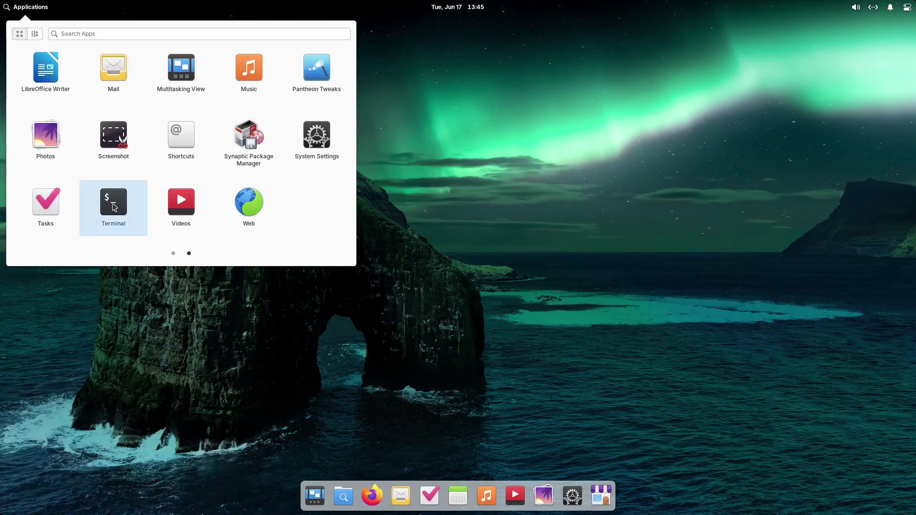
click(149, 272)
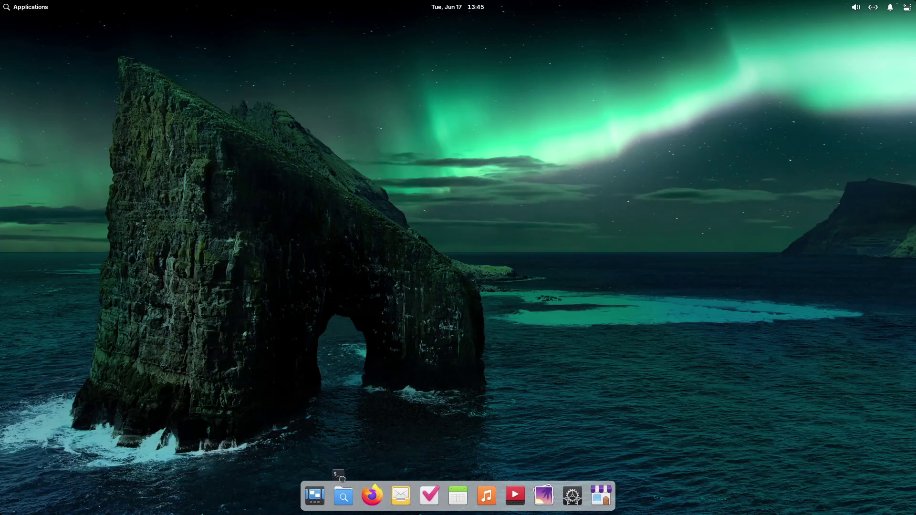
drag(359, 504, 378, 500)
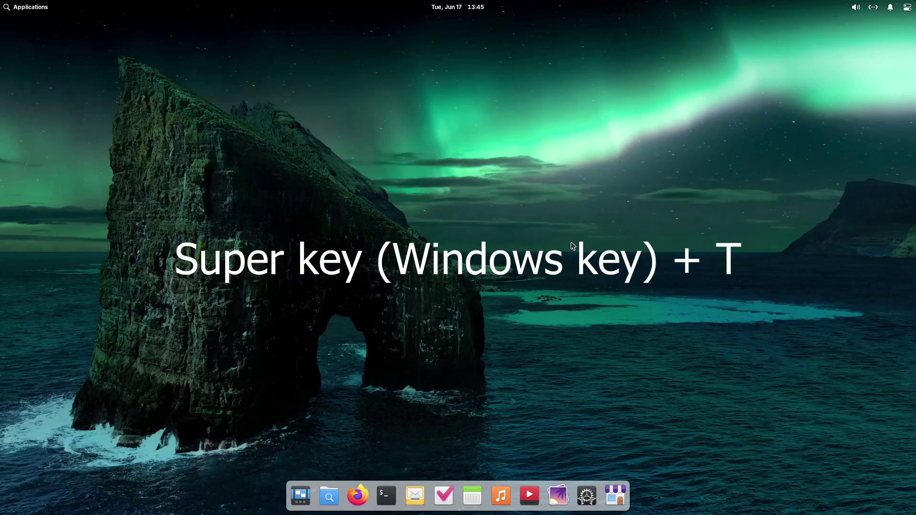
key(super+t)
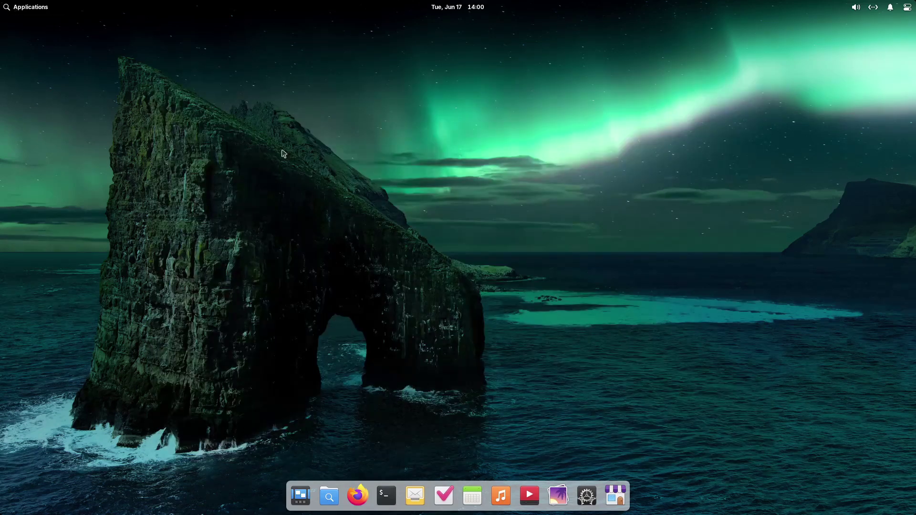
- Open User Accounts in maximized System Settings and authenticate to create a new account
click(588, 496)
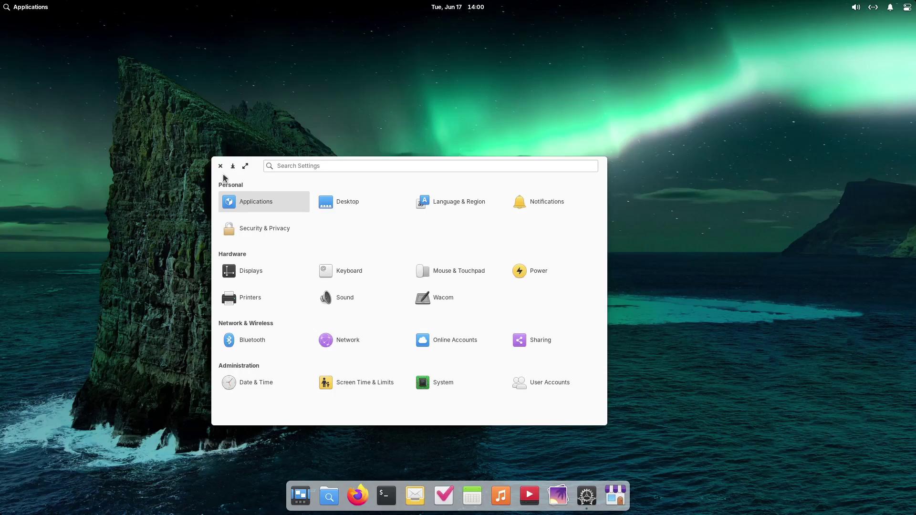
click(245, 165)
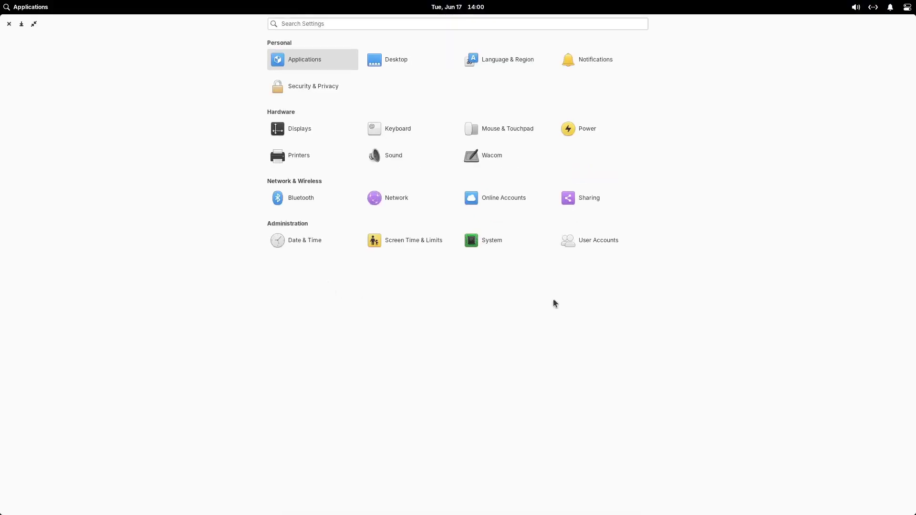
click(599, 240)
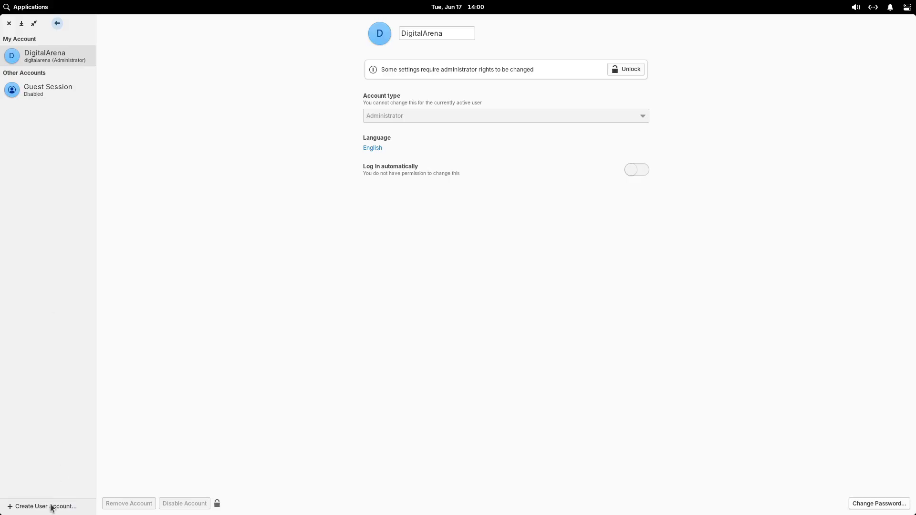
click(51, 507)
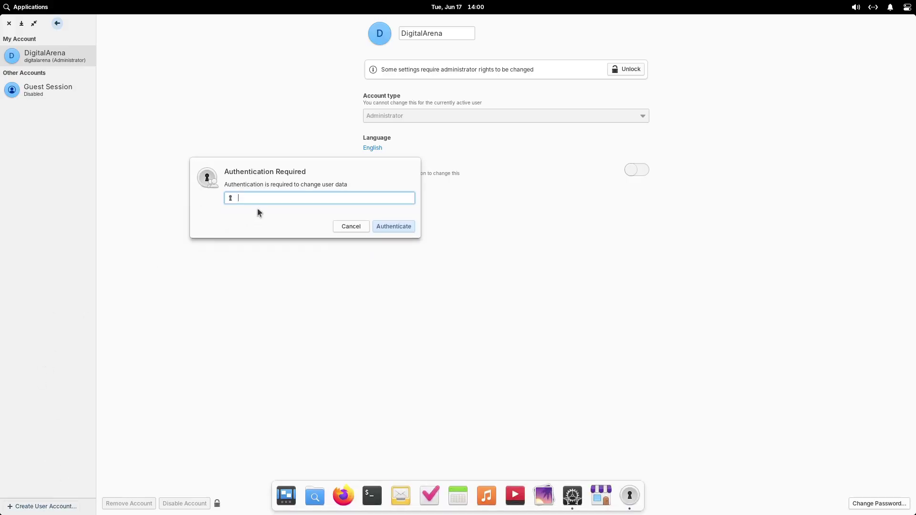
text(************)
key(Return)
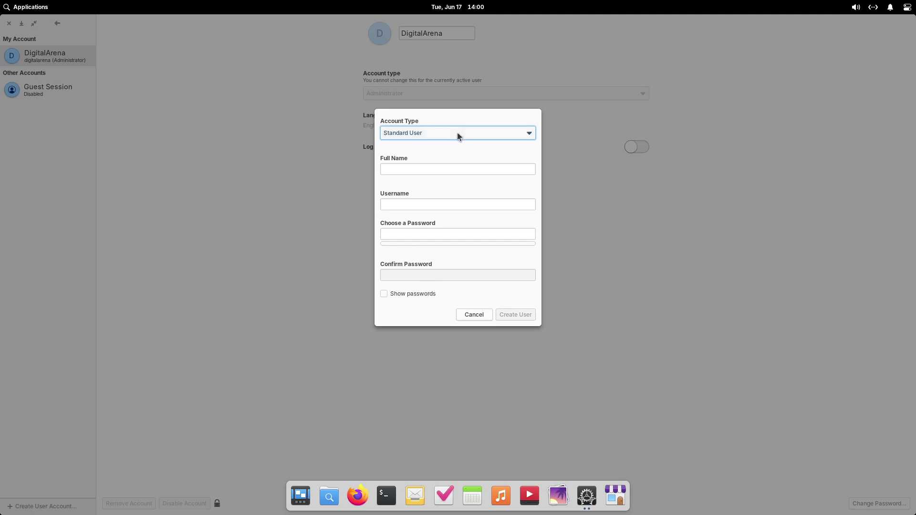
- Make the new account an Administrator, enter its name, set and confirm its password, and create it
click(457, 133)
click(443, 166)
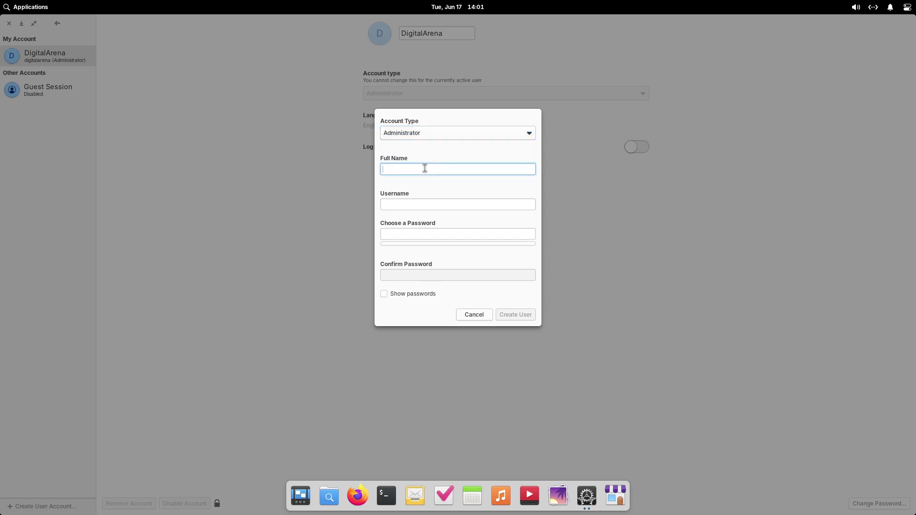
text(DigitalnaA)
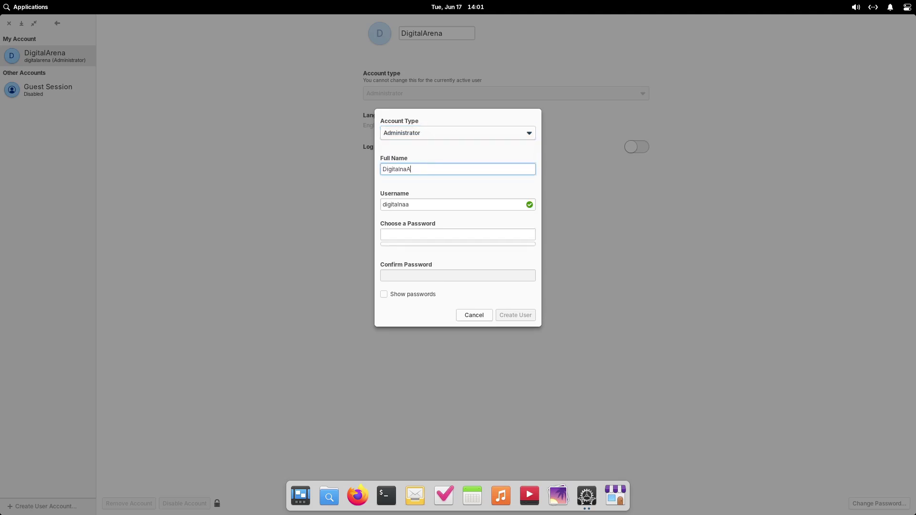
text(rena)
click(430, 237)
text(12345)
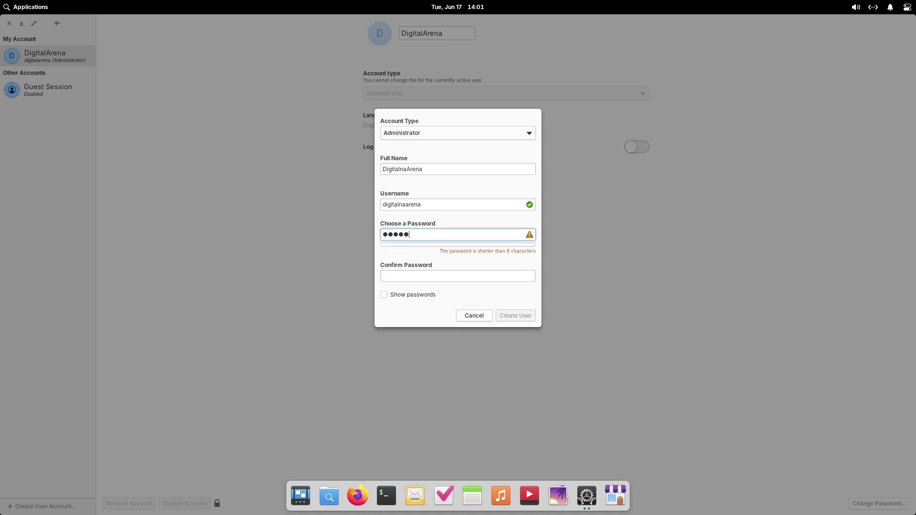
text(67890)
key(Tab)
text(12)
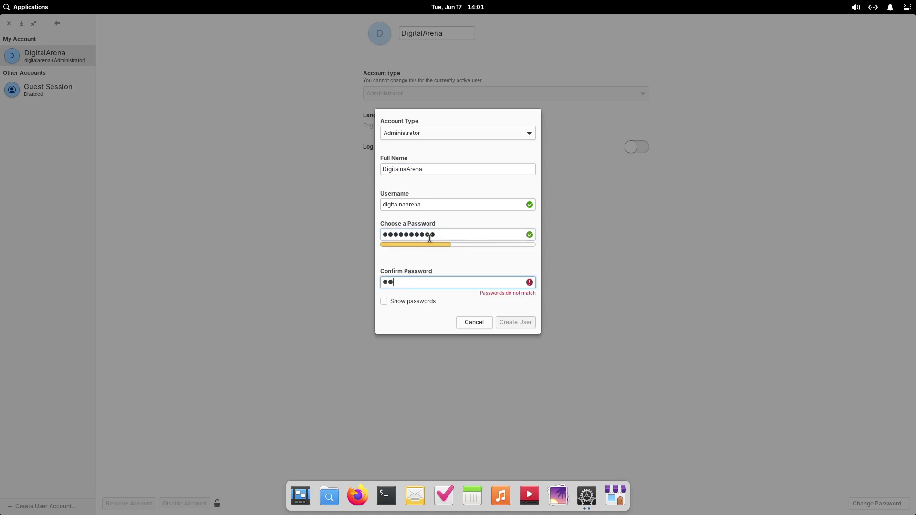
text(34567890)
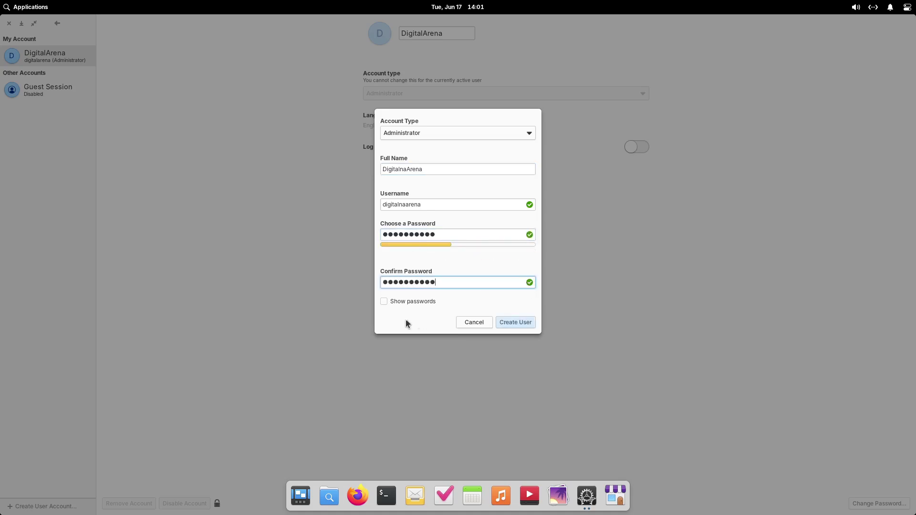
click(512, 323)
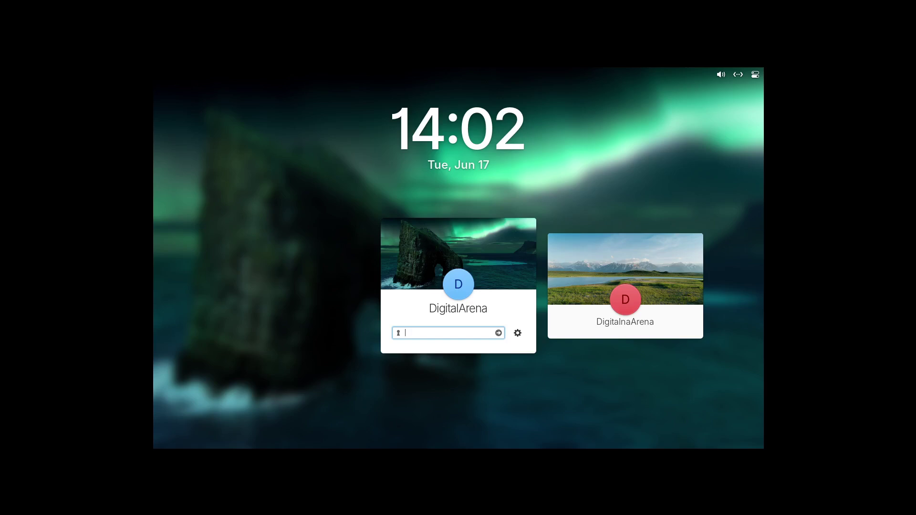
- Select the new administrator account on the login screen and log in with its password
click(602, 258)
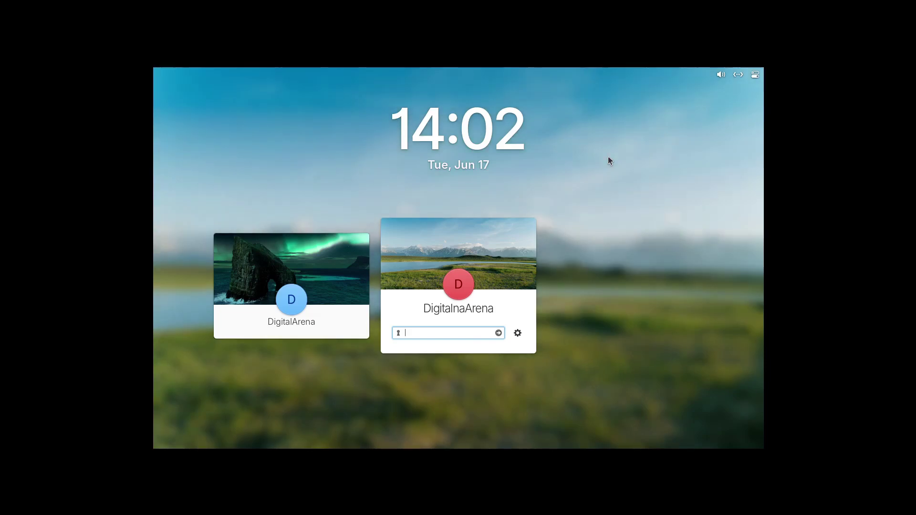
text(********)
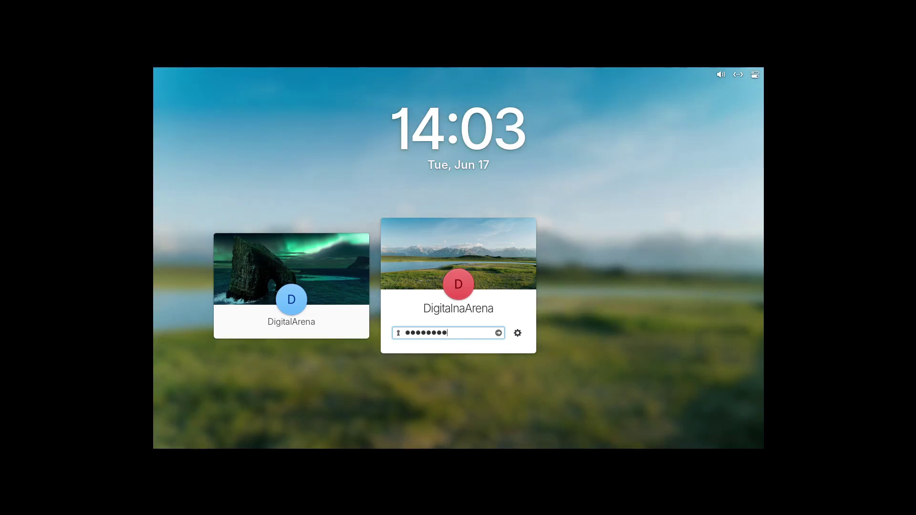
text(**)
key(Return)
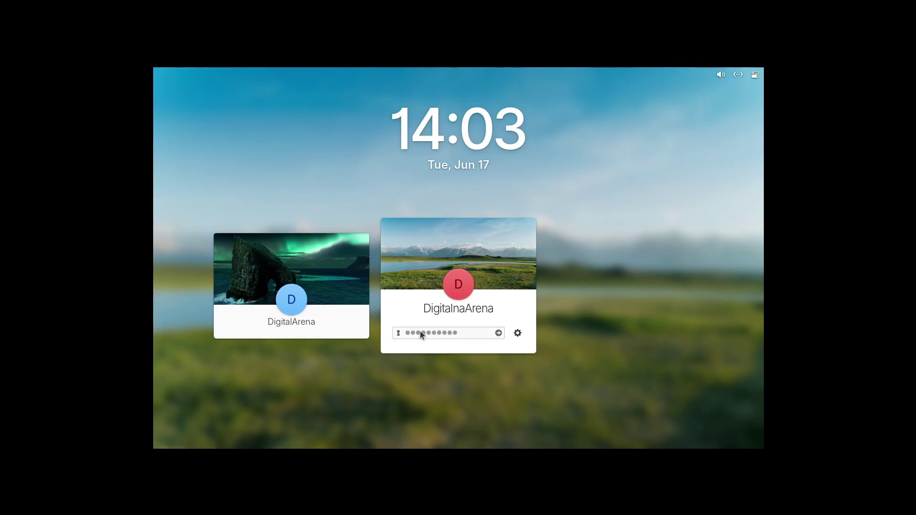